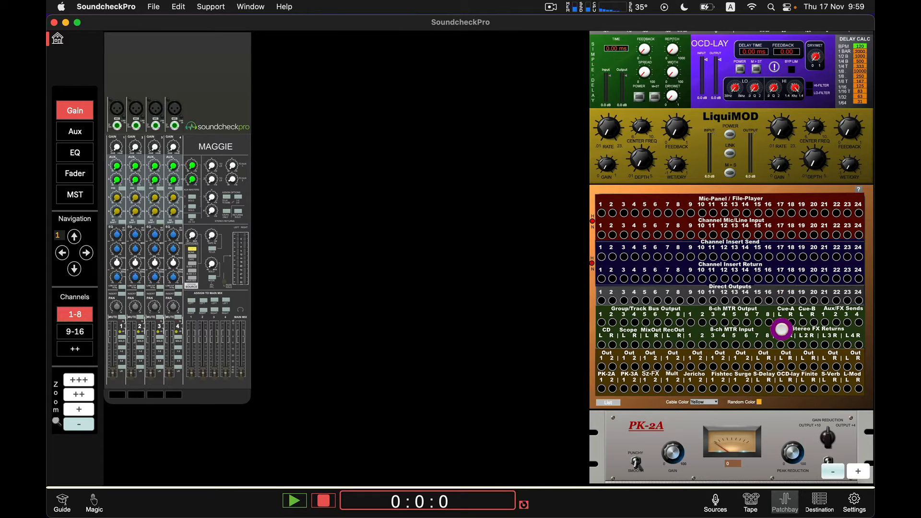
Step: Zoom in on the rack and scroll through its effect units, patchbay and processors to examine them
{"action": "scroll", "coordinate": [781, 329], "scroll_direction": "up", "scroll_amount": 3}
{"action": "scroll", "coordinate": [781, 329], "scroll_direction": "down", "scroll_amount": 5}
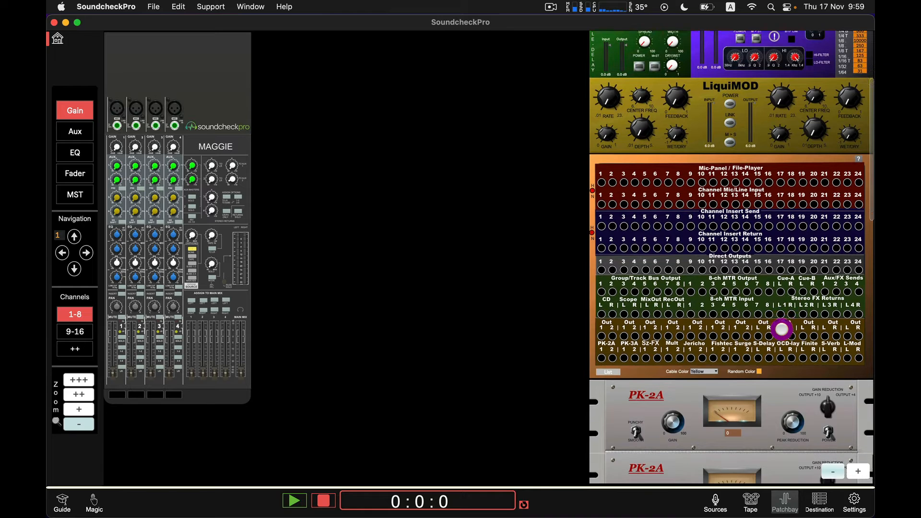
{"action": "scroll", "coordinate": [781, 329], "scroll_direction": "up", "scroll_amount": 3}
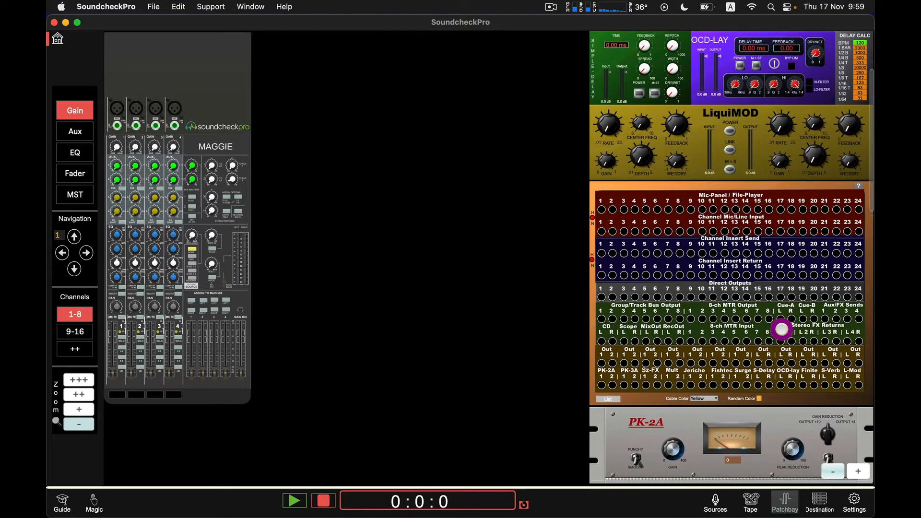
{"action": "scroll", "coordinate": [781, 329], "scroll_direction": "down", "scroll_amount": 3}
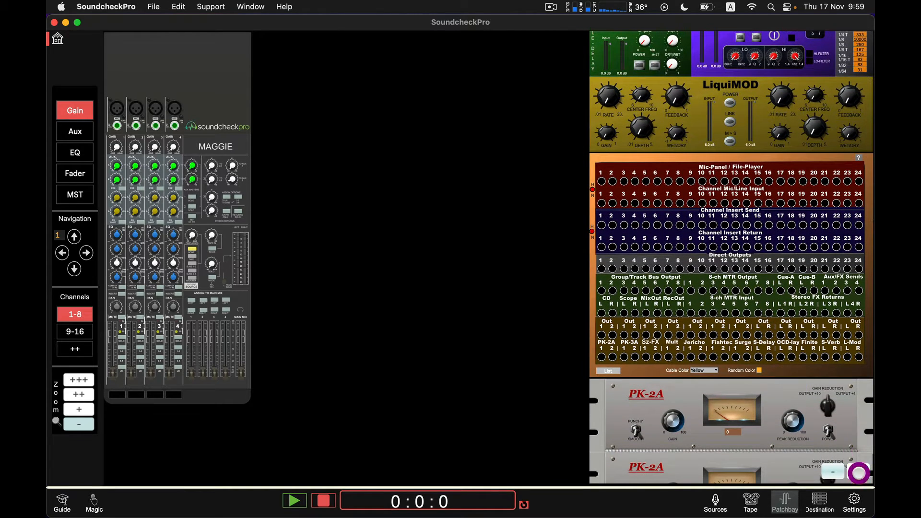
{"action": "left_click", "coordinate": [859, 473]}
{"action": "scroll", "coordinate": [602, 280], "scroll_direction": "up", "scroll_amount": 10}
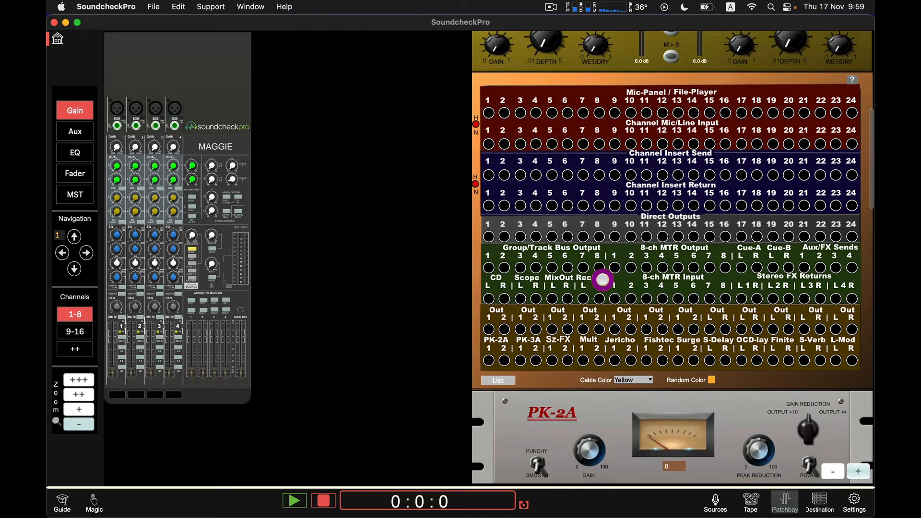
{"action": "scroll", "coordinate": [603, 279], "scroll_direction": "up", "scroll_amount": 1}
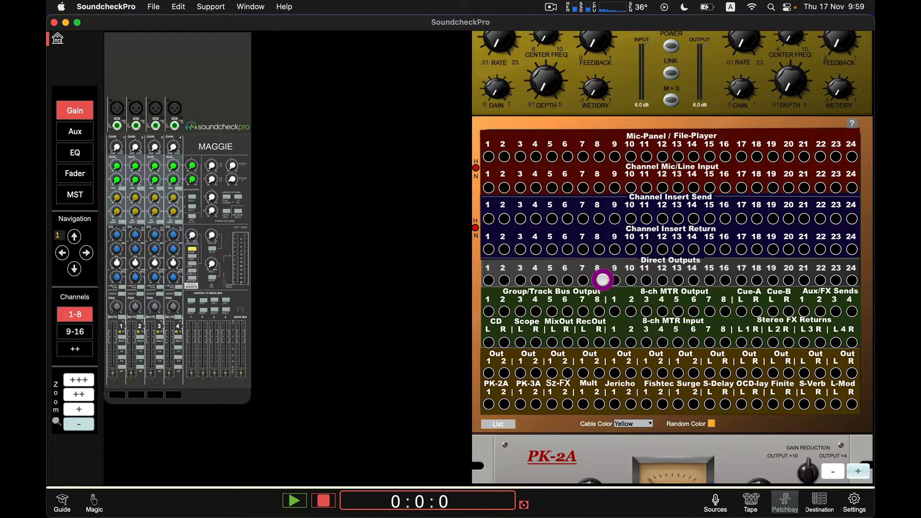
{"action": "scroll", "coordinate": [603, 279], "scroll_direction": "up", "scroll_amount": 20}
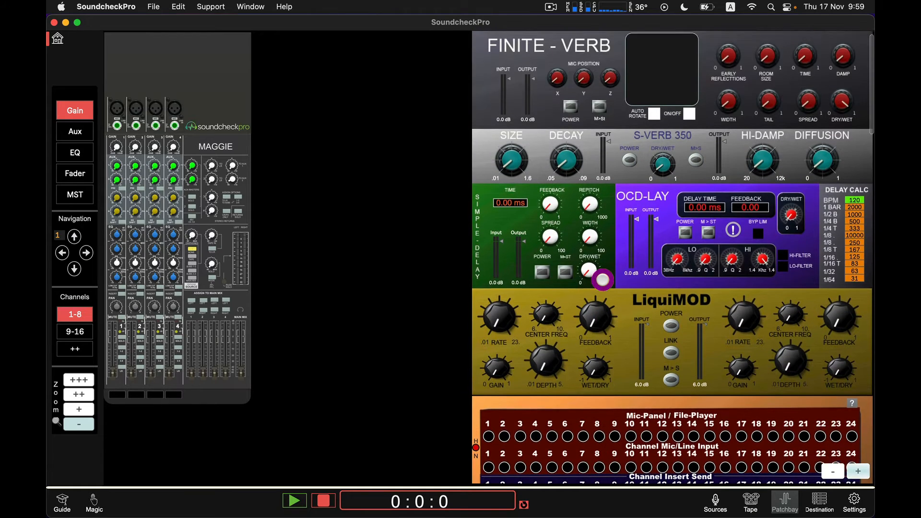
{"action": "scroll", "coordinate": [602, 279], "scroll_direction": "up", "scroll_amount": 1}
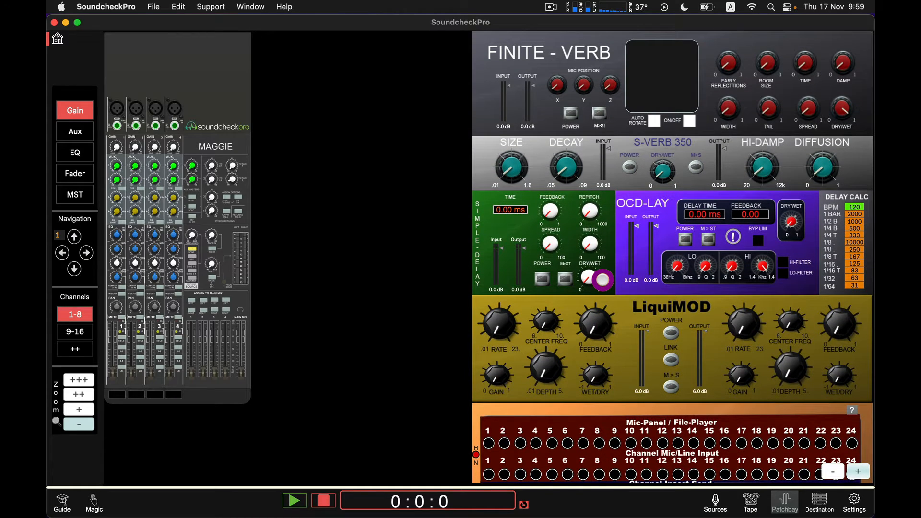
{"action": "scroll", "coordinate": [603, 279], "scroll_direction": "down", "scroll_amount": 20}
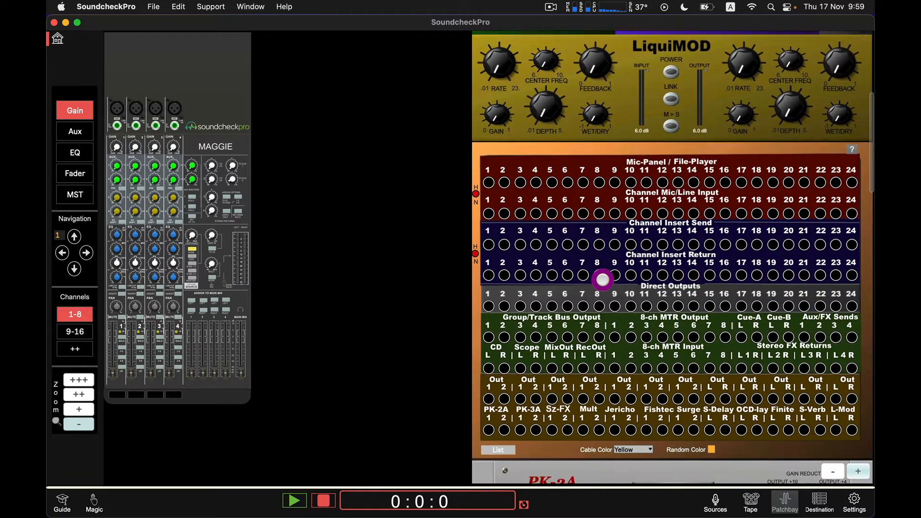
{"action": "scroll", "coordinate": [603, 279], "scroll_direction": "down", "scroll_amount": 20}
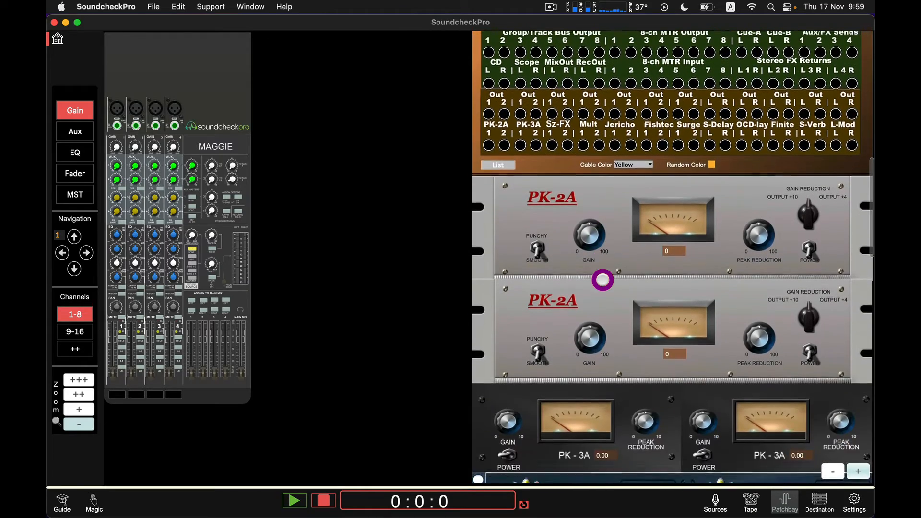
{"action": "scroll", "coordinate": [602, 279], "scroll_direction": "down", "scroll_amount": 10}
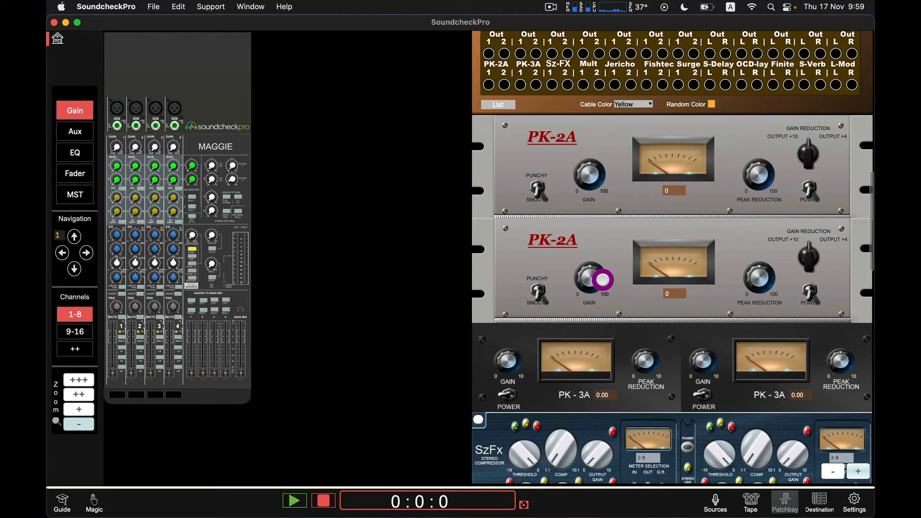
{"action": "scroll", "coordinate": [603, 280], "scroll_direction": "down", "scroll_amount": 15}
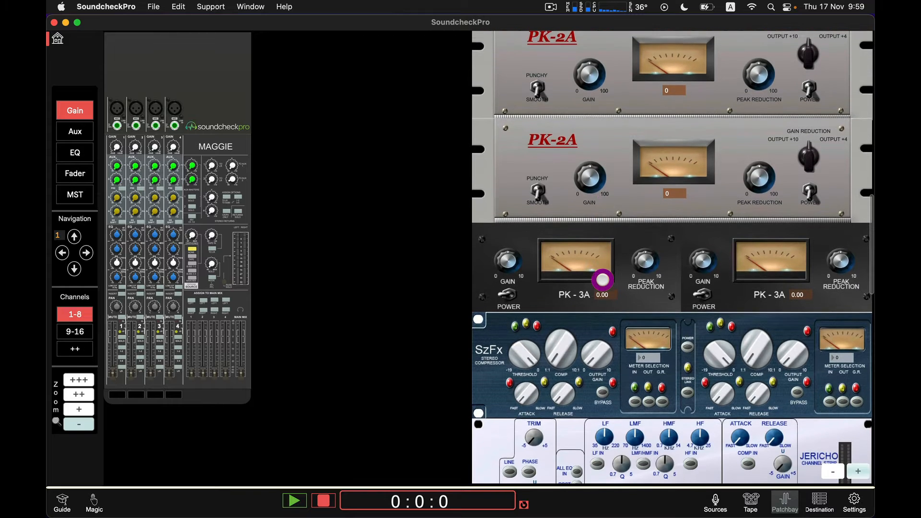
{"action": "scroll", "coordinate": [603, 279], "scroll_direction": "down", "scroll_amount": 20}
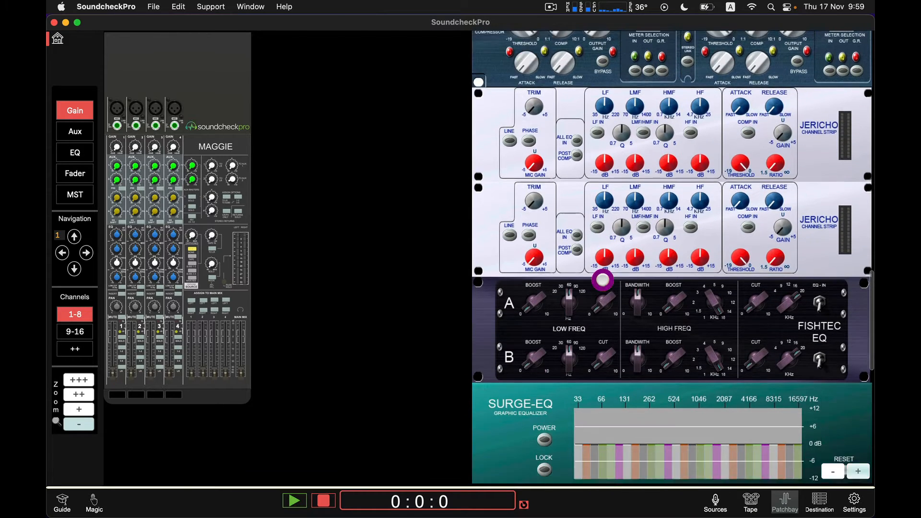
{"action": "scroll", "coordinate": [603, 279], "scroll_direction": "down", "scroll_amount": 20}
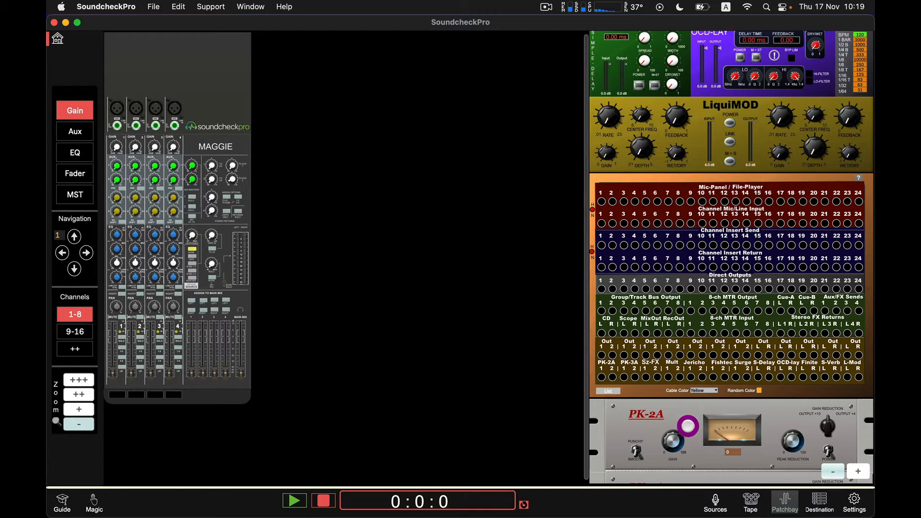
Step: Open the sources panel and browse for an audio file for channel 1, cancelling the file dialog
{"action": "left_click", "coordinate": [715, 501]}
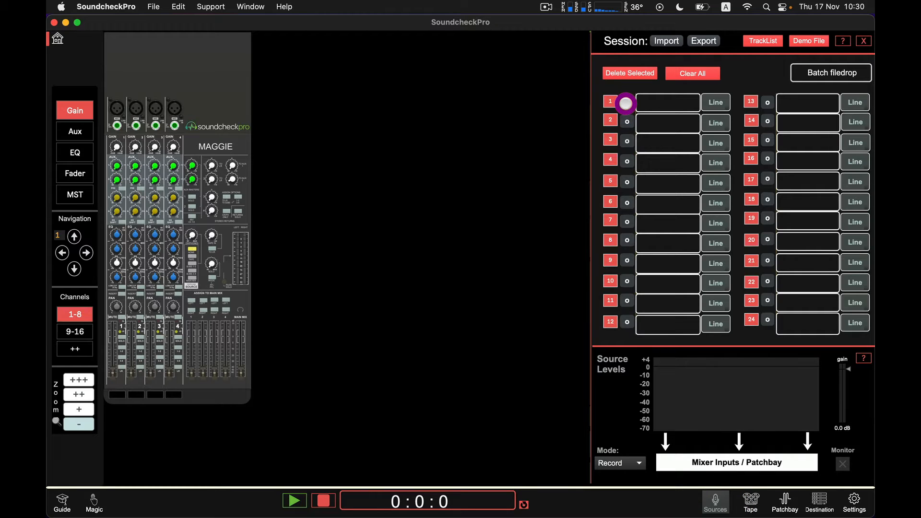
{"action": "left_click", "coordinate": [625, 103]}
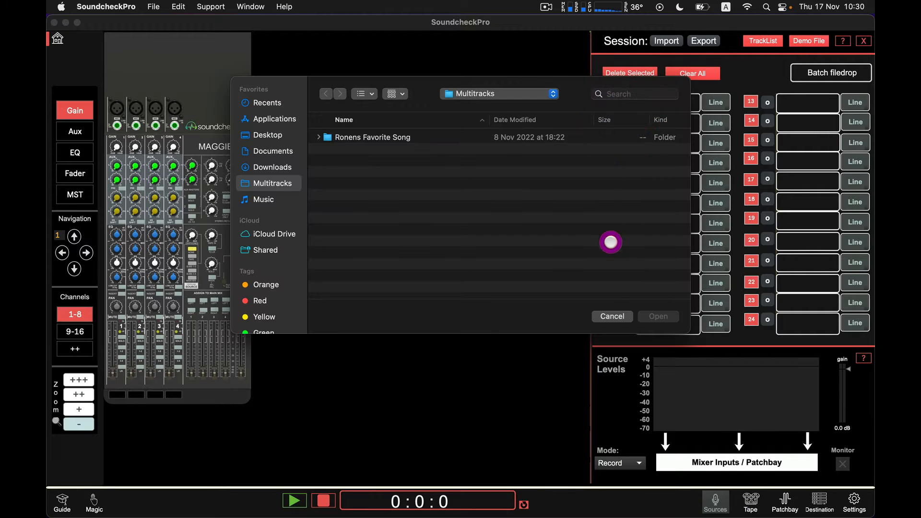
{"action": "left_click", "coordinate": [612, 314]}
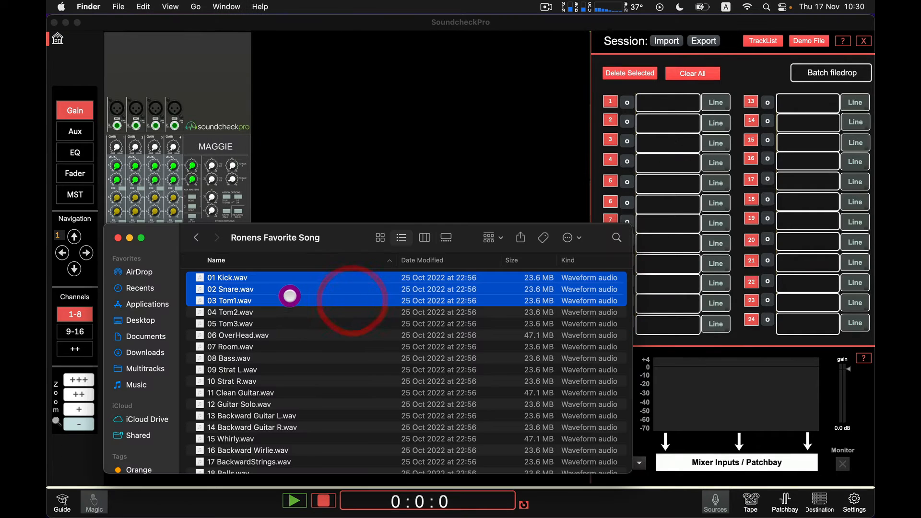
Step: Batch-drop 01 Kick.wav, 02 Snare.wav and 03 Tom1.wav onto the sources, then clear all sources
{"action": "left_click_drag", "start_coordinate": [288, 292], "coordinate": [808, 75]}
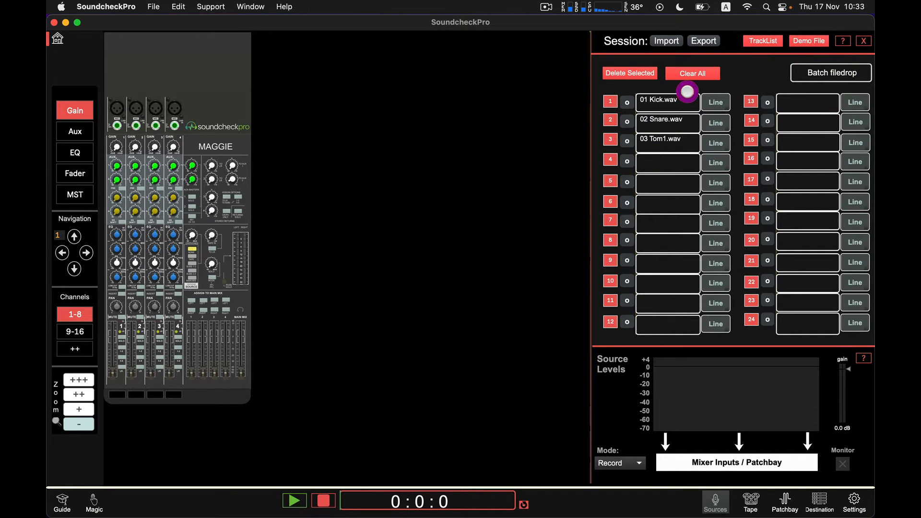
{"action": "left_click", "coordinate": [690, 75]}
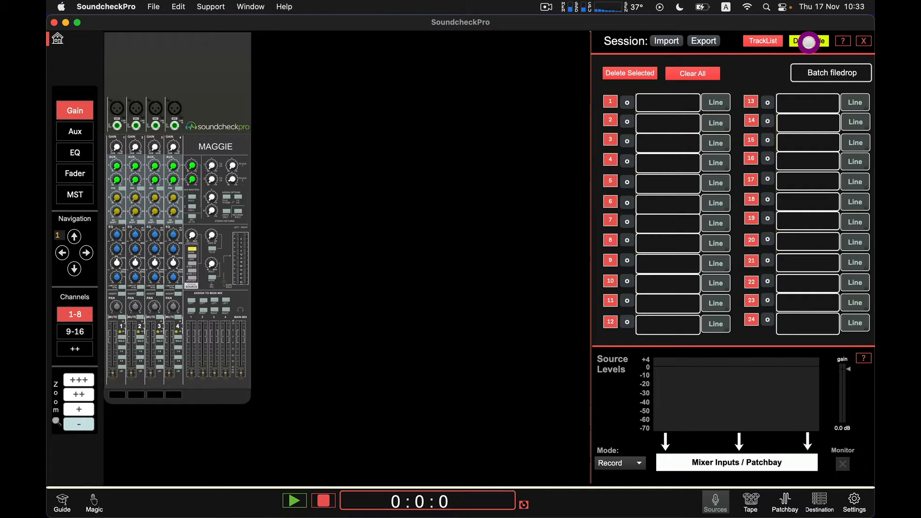
Step: Load the demo file into source channel 1 and start playback
{"action": "left_click", "coordinate": [809, 41]}
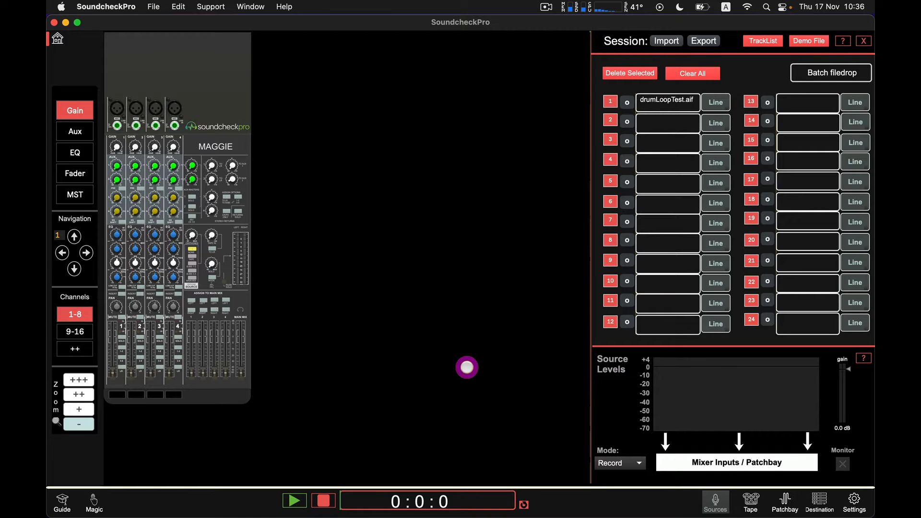
{"action": "left_click", "coordinate": [294, 500]}
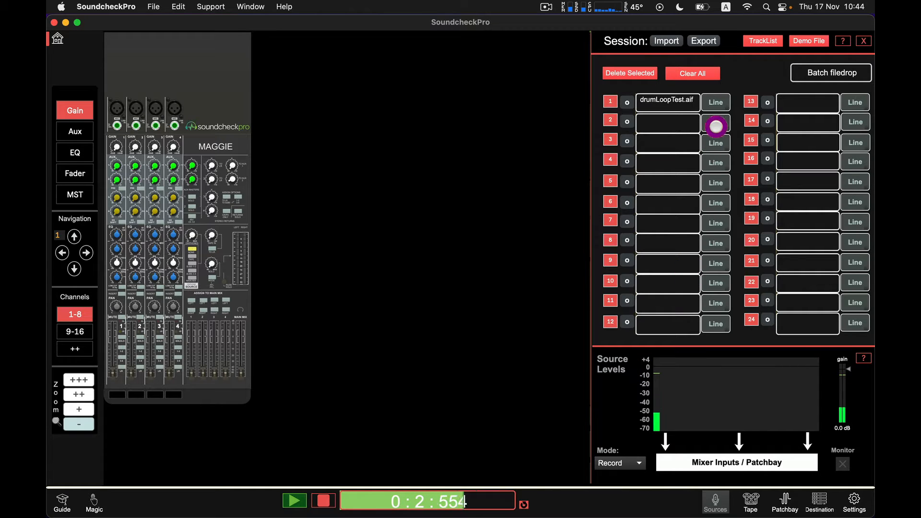
Step: Assign a Small Dynamic microphone to source channel 1, then clear the microphone again
{"action": "left_click", "coordinate": [715, 102]}
{"action": "left_click", "coordinate": [692, 158]}
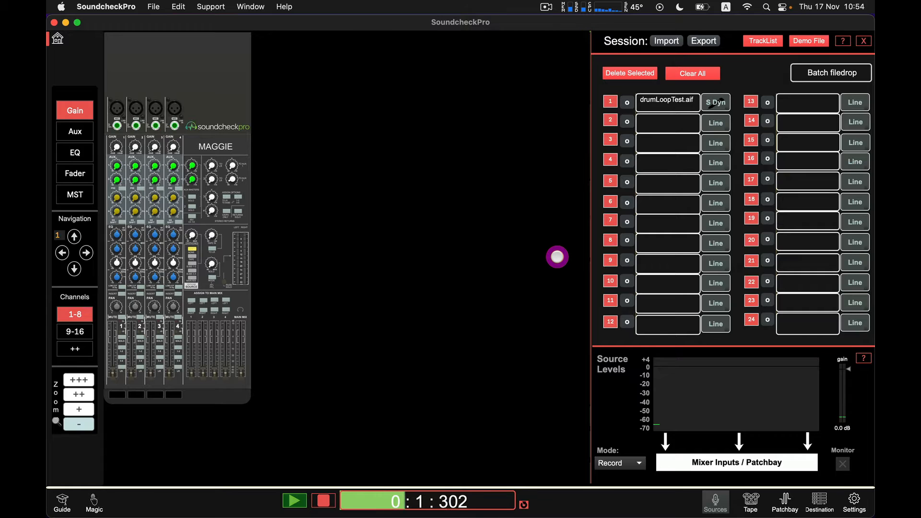
{"action": "left_click", "coordinate": [715, 101]}
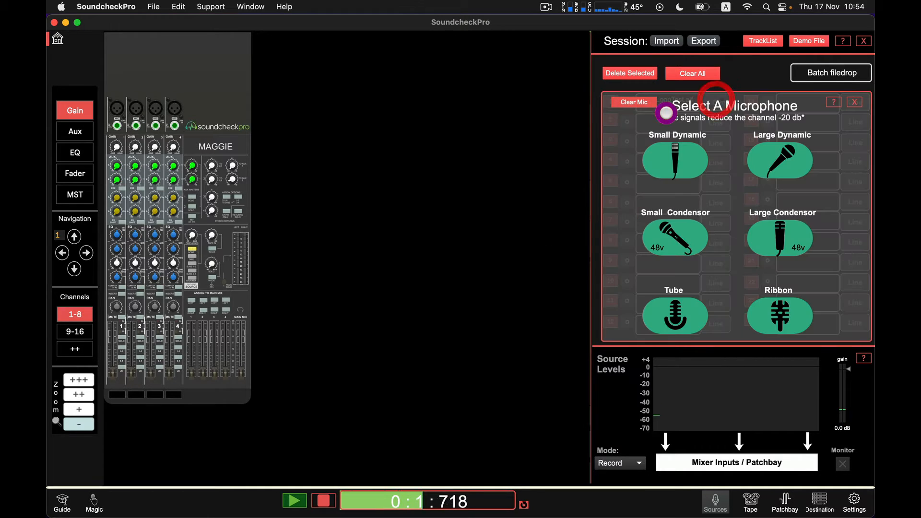
{"action": "left_click", "coordinate": [634, 103]}
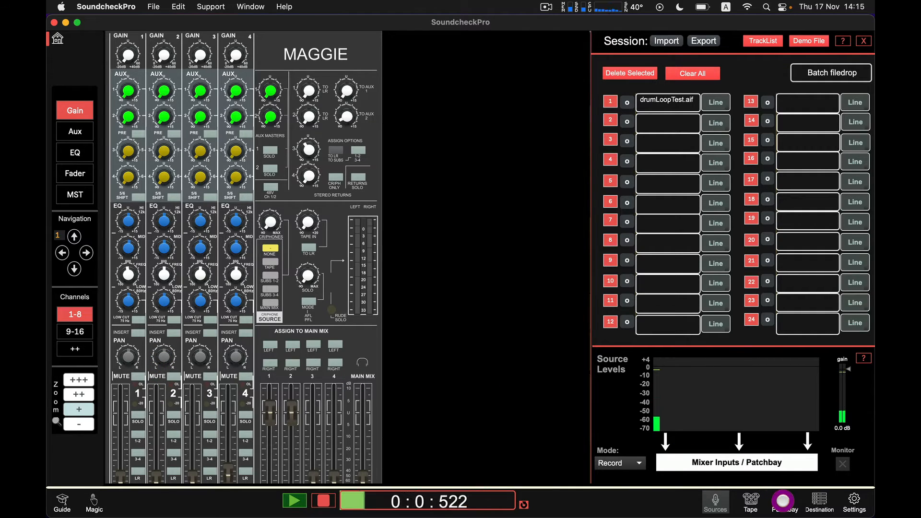
Step: Open the patchbay and patch Mic-Panel 1 and 2 into Channel Mic/Line Inputs 1 and 2, then unplug them
{"action": "left_click", "coordinate": [782, 501]}
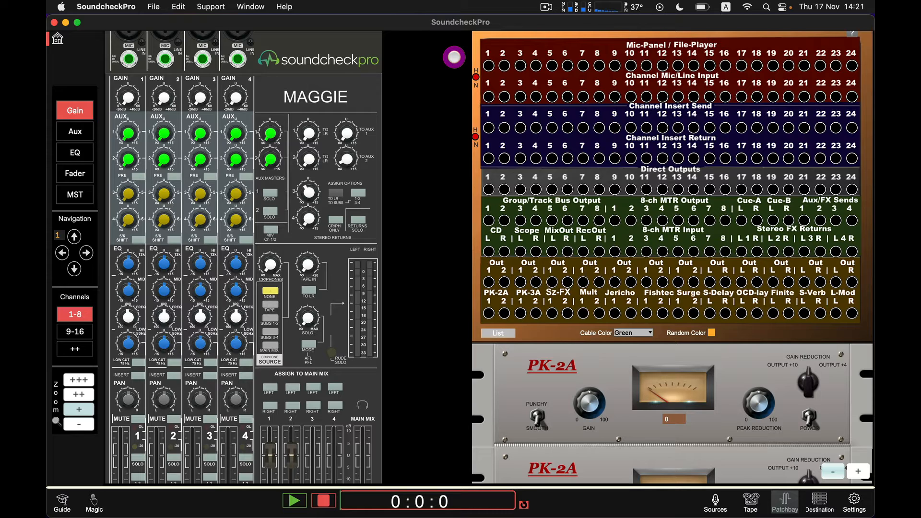
{"action": "scroll", "coordinate": [282, 160], "scroll_direction": "up", "scroll_amount": 5}
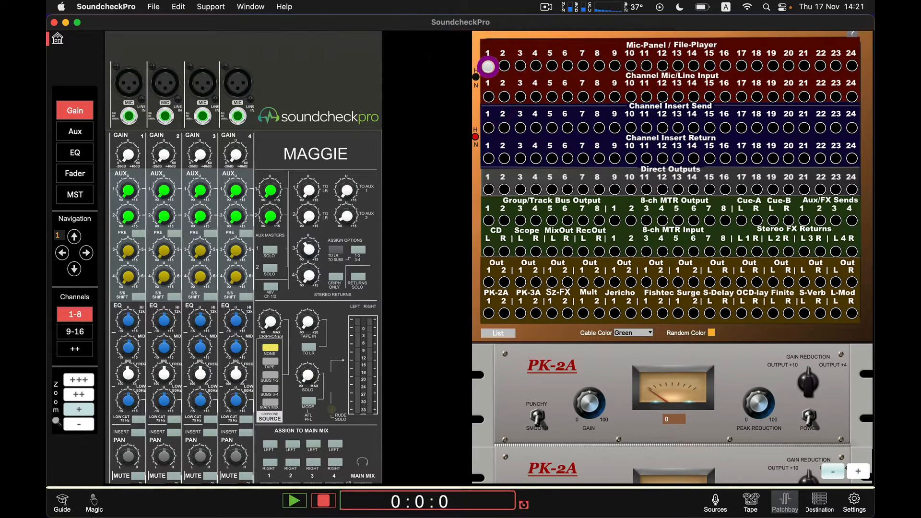
{"action": "left_click", "coordinate": [488, 65]}
{"action": "left_click", "coordinate": [488, 96]}
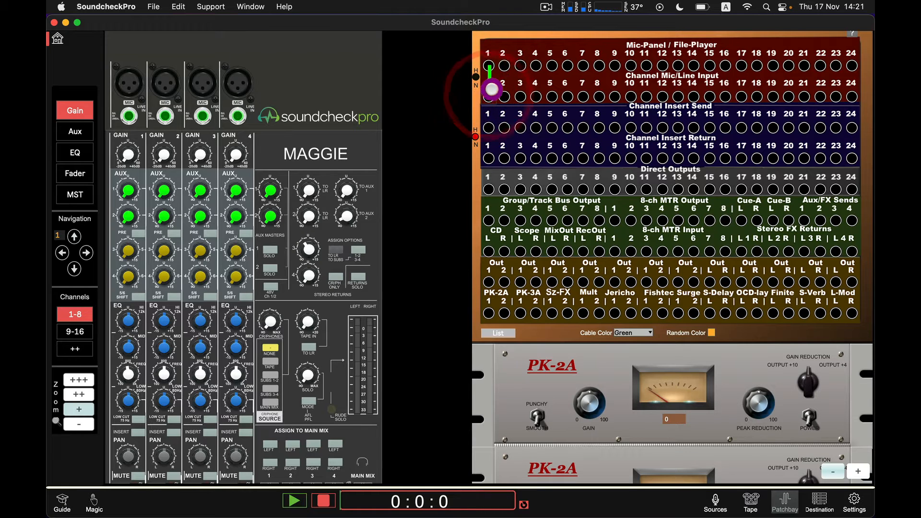
{"action": "left_click", "coordinate": [504, 66]}
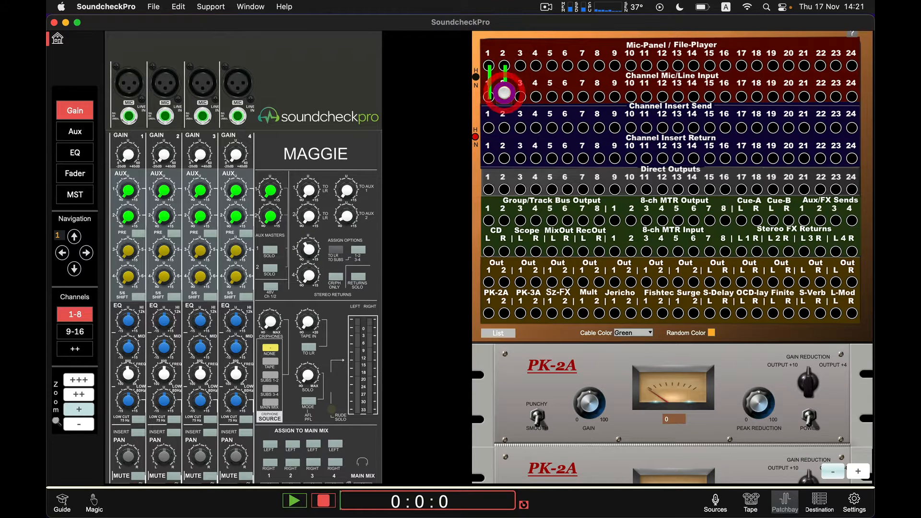
{"action": "left_click", "coordinate": [504, 95]}
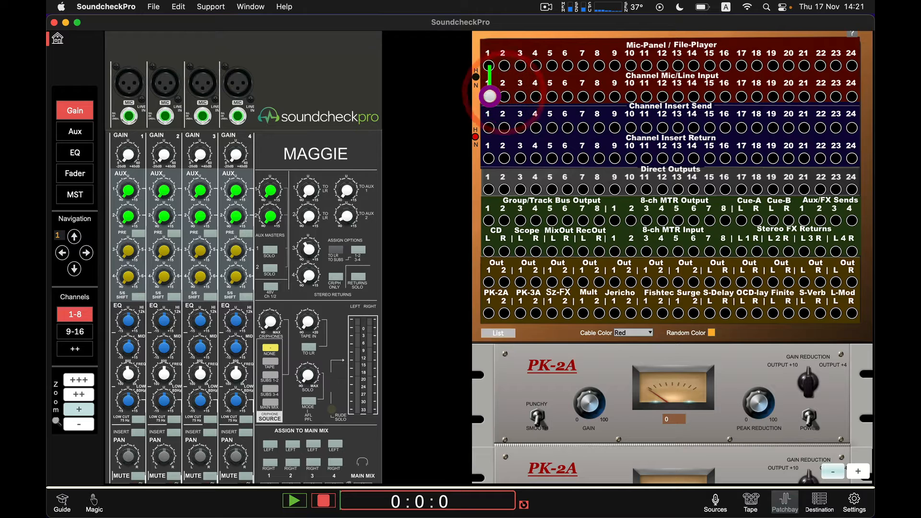
{"action": "left_click", "coordinate": [489, 96]}
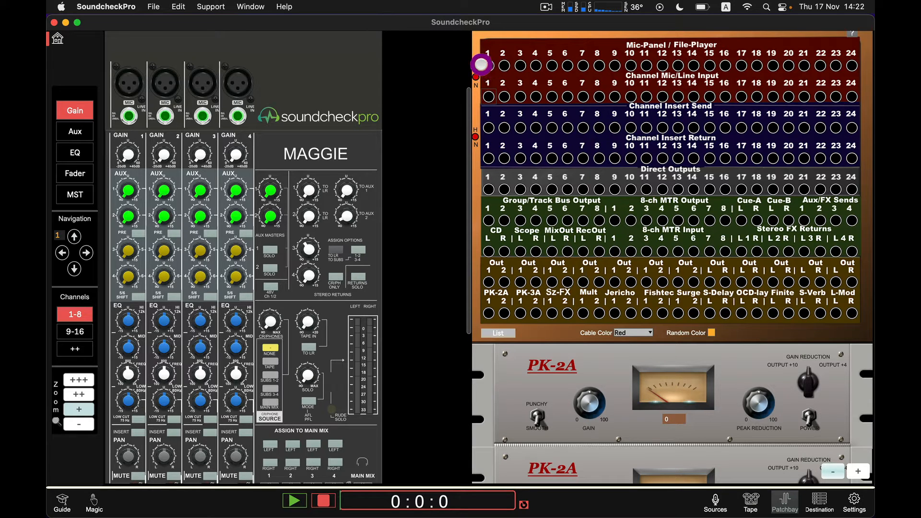
Step: Patch Mic-Panel 1 into Channel Mic/Line Input 2, Mic-Panel 2 into input 3 and Mic-Panel 8 into input 5
{"action": "left_click", "coordinate": [488, 65]}
{"action": "left_click", "coordinate": [503, 96]}
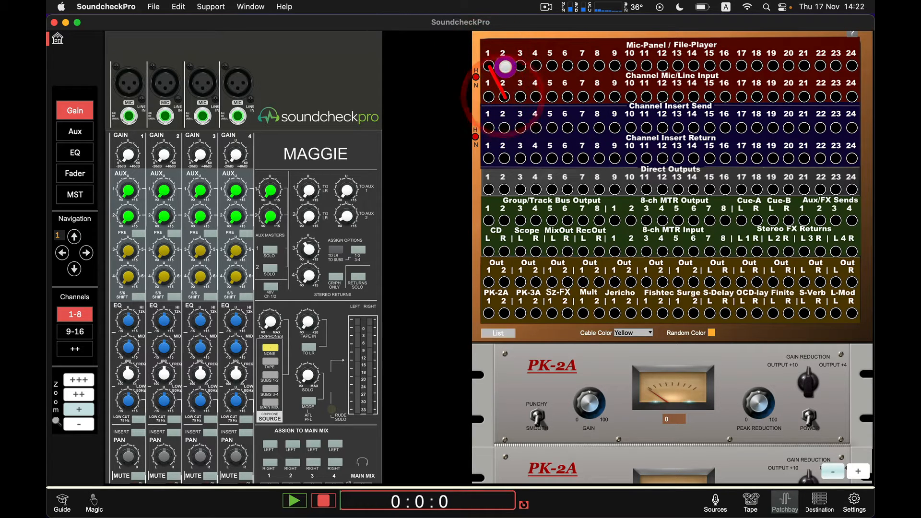
{"action": "left_click", "coordinate": [504, 66]}
{"action": "left_click", "coordinate": [519, 96]}
{"action": "left_click", "coordinate": [599, 66]}
{"action": "left_click", "coordinate": [552, 96]}
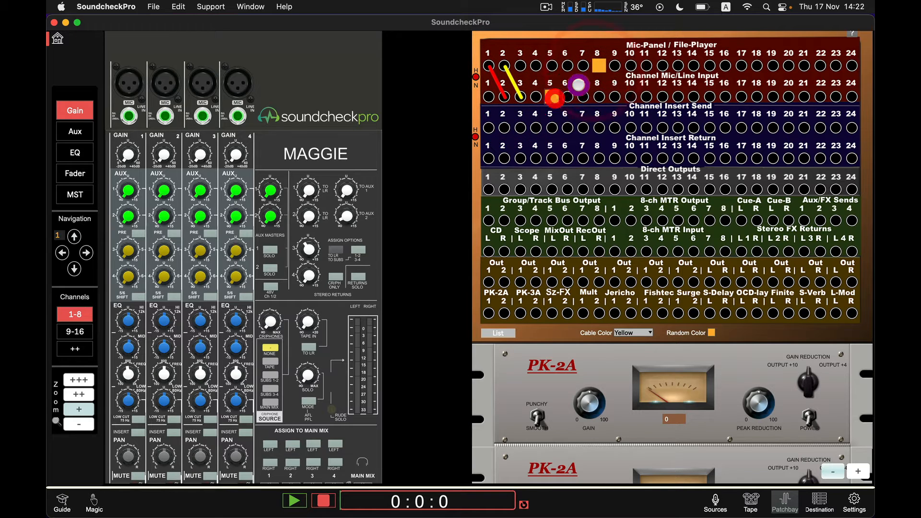
Step: Route Mic-Panel 9 into the first PK-2A input and the PK-2A output into Channel Mic/Line Input 9
{"action": "left_click", "coordinate": [615, 65]}
{"action": "left_click", "coordinate": [488, 313]}
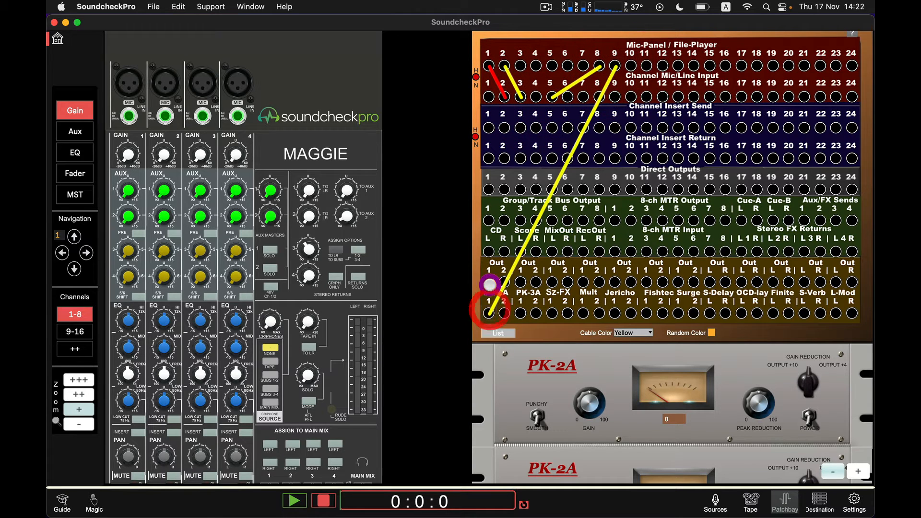
{"action": "left_click", "coordinate": [488, 281]}
{"action": "left_click", "coordinate": [613, 97]}
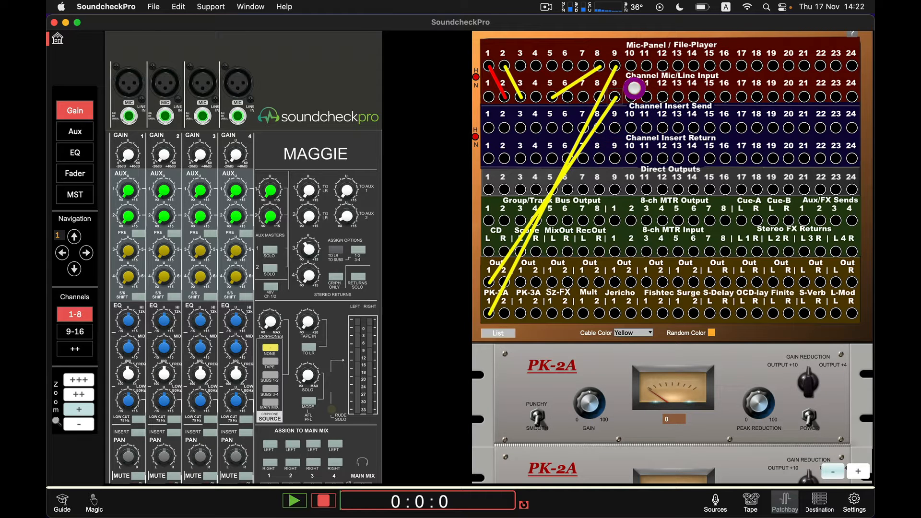
Step: Unplug the patch cables from Mic-Panel jacks 9, 8, 2 and 1
{"action": "left_click", "coordinate": [615, 66]}
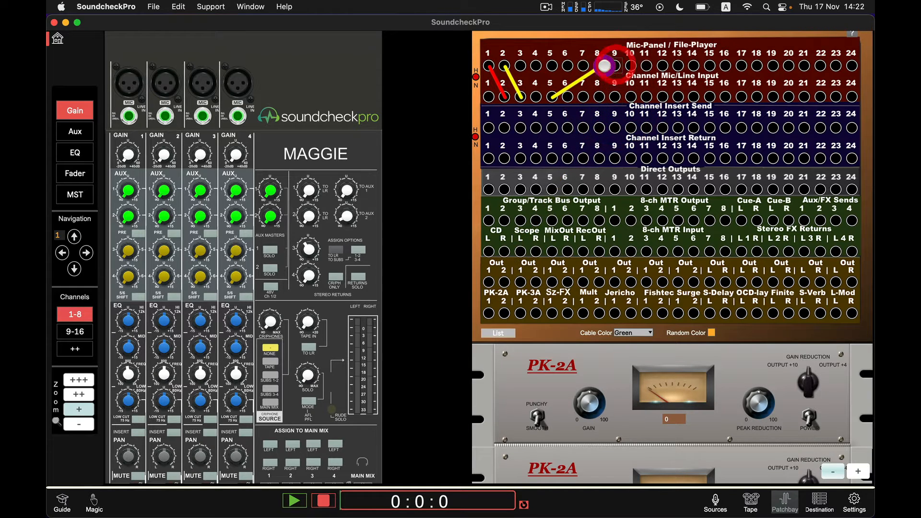
{"action": "left_click", "coordinate": [598, 65]}
{"action": "left_click", "coordinate": [504, 65]}
{"action": "left_click", "coordinate": [489, 66]}
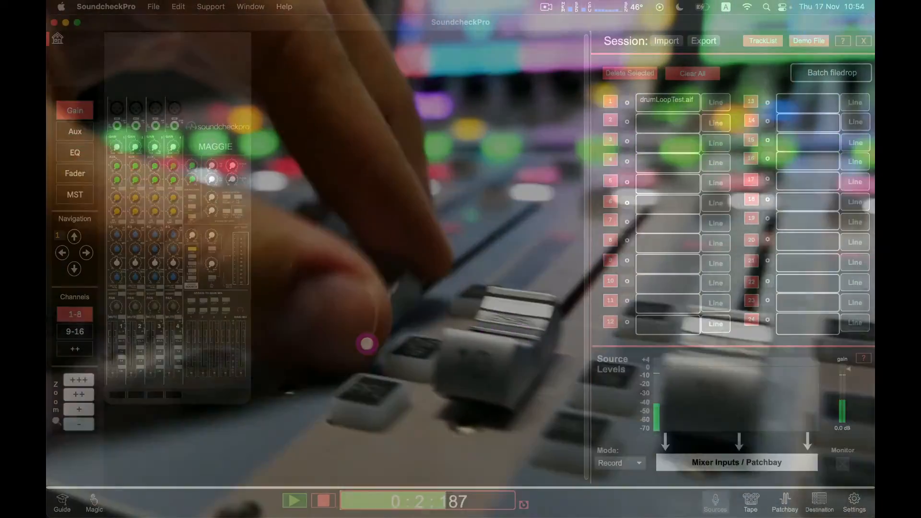
Step: Zoom in on the mixer and nudge the channel 1 gain knob
{"action": "left_click", "coordinate": [84, 409]}
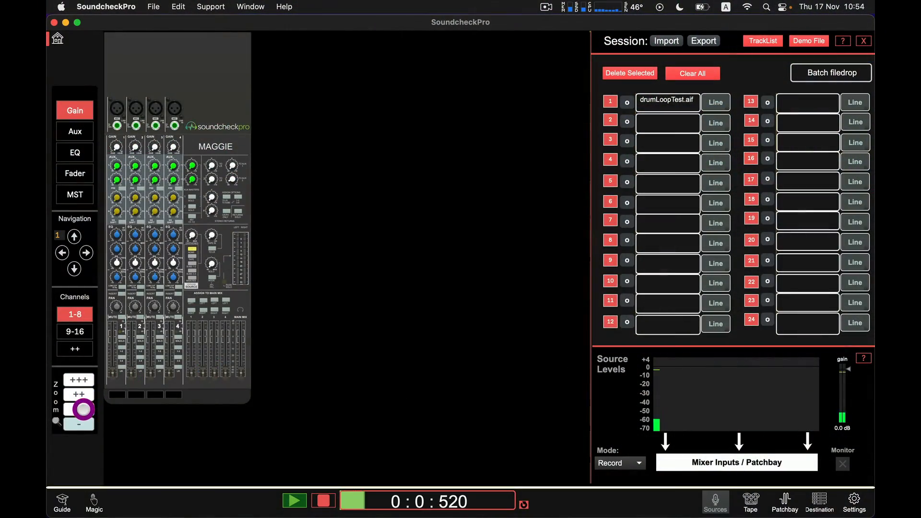
{"action": "scroll", "coordinate": [225, 282], "scroll_direction": "up", "scroll_amount": 1}
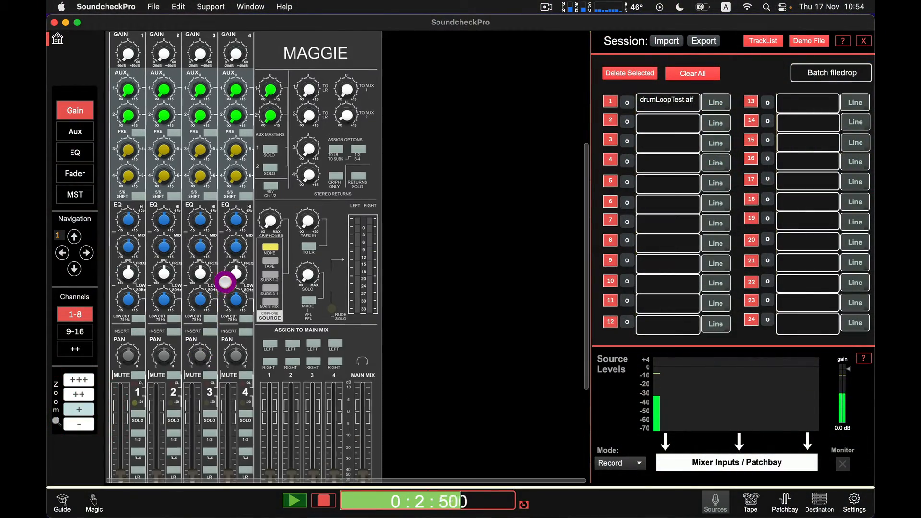
{"action": "scroll", "coordinate": [225, 282], "scroll_direction": "up", "scroll_amount": 4}
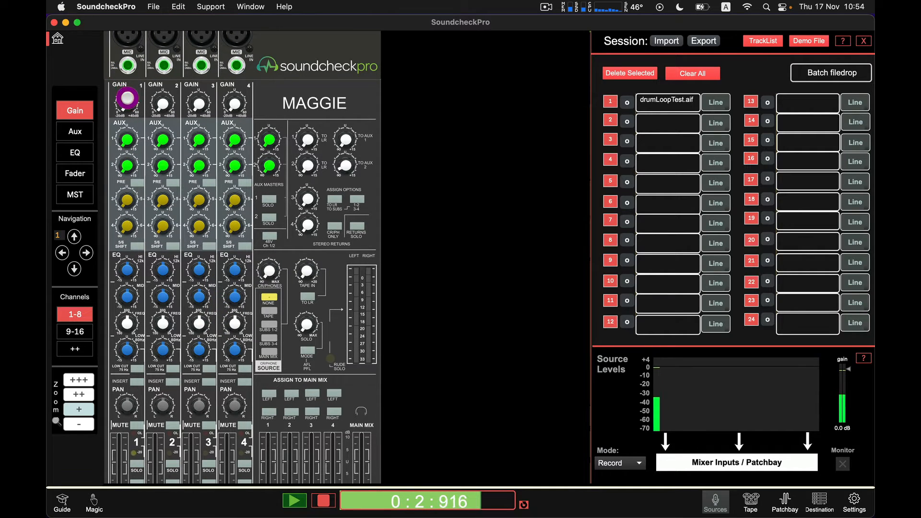
{"action": "scroll", "coordinate": [127, 99], "scroll_direction": "down", "scroll_amount": 2}
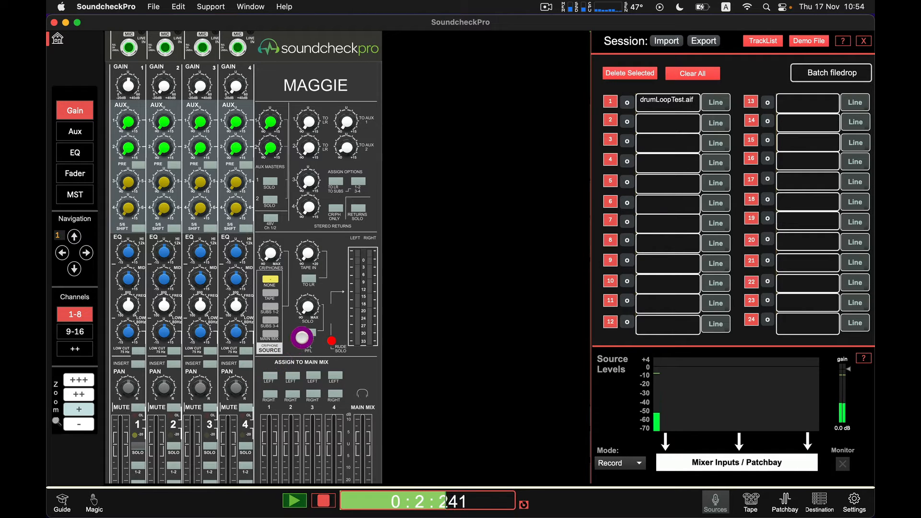
{"action": "left_click", "coordinate": [306, 331]}
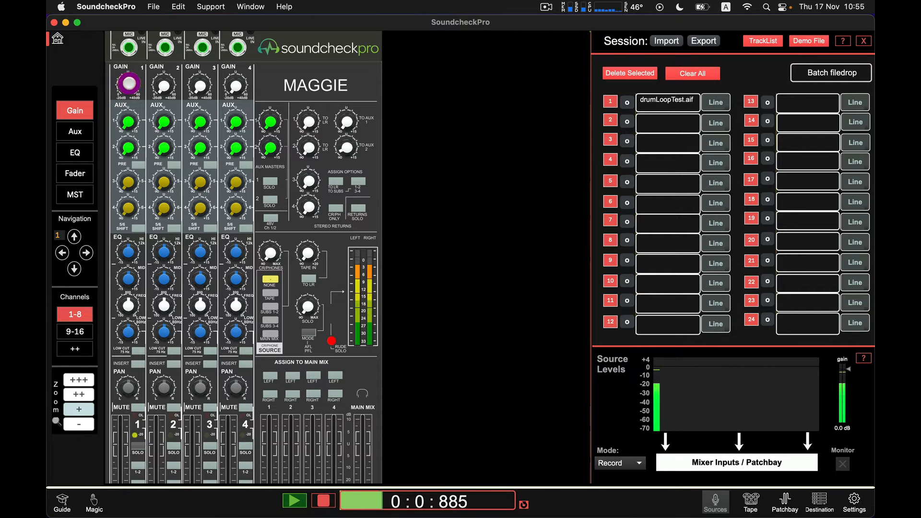
{"action": "left_click_drag", "start_coordinate": [129, 84], "coordinate": [129, 85]}
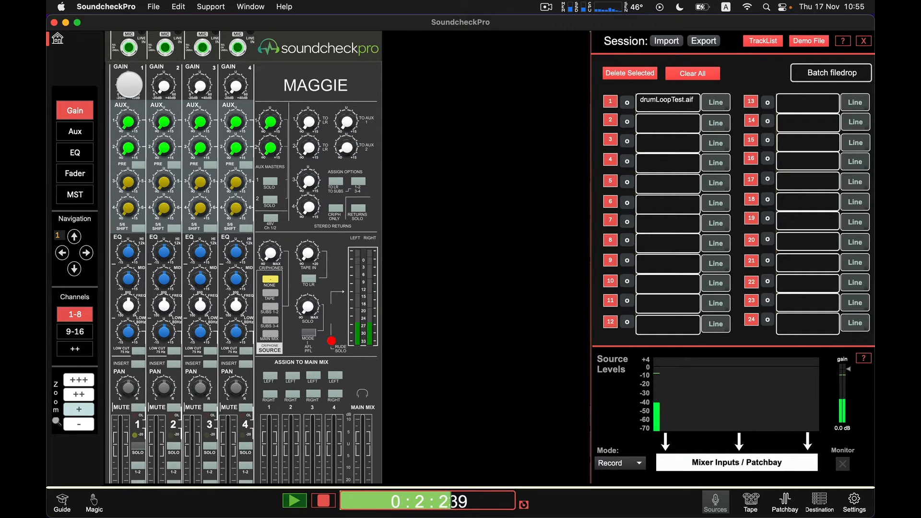
{"action": "left_click", "coordinate": [130, 85]}
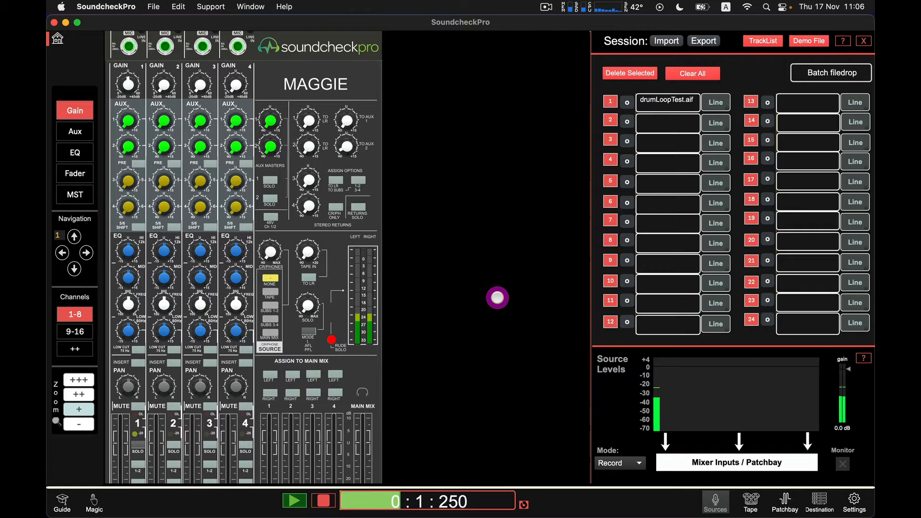
Step: Set source 1's input type to S Dyn
{"action": "left_click", "coordinate": [715, 103]}
{"action": "left_click", "coordinate": [693, 152]}
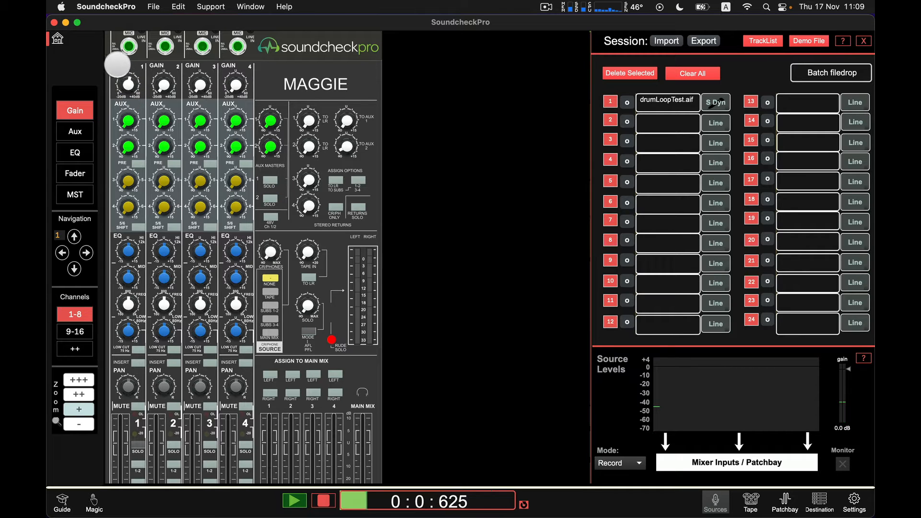
Step: Raise the channel 1 gain for the dynamic-mic source
{"action": "left_click_drag", "start_coordinate": [109, 34], "coordinate": [121, 60]}
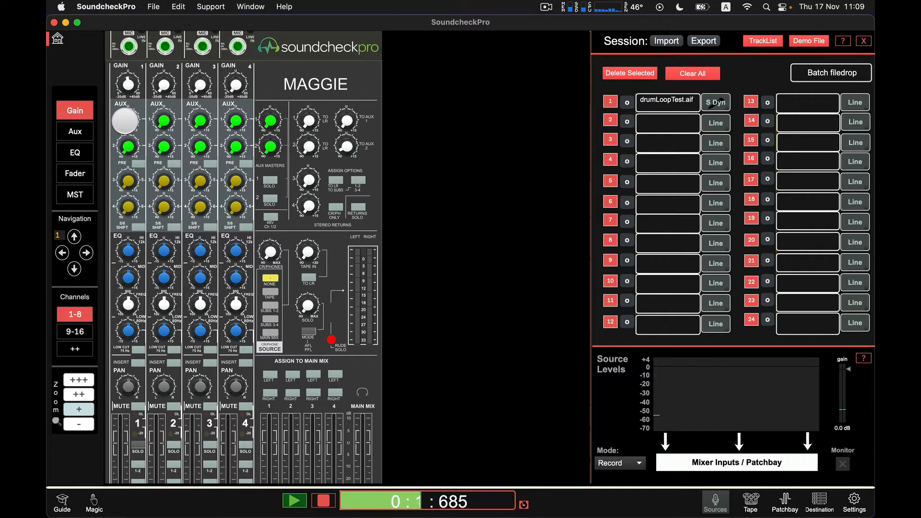
{"action": "scroll", "coordinate": [128, 83], "scroll_direction": "up", "scroll_amount": 3}
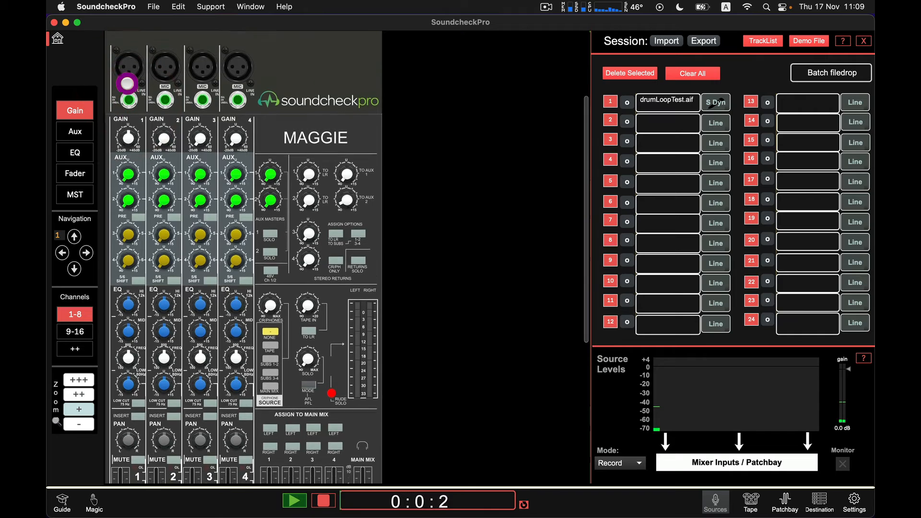
{"action": "left_click", "coordinate": [127, 83]}
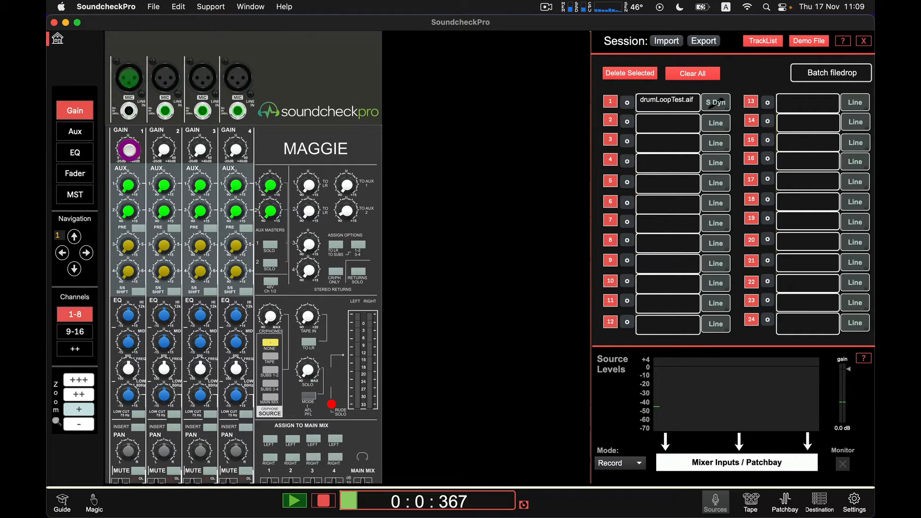
{"action": "left_click_drag", "start_coordinate": [130, 151], "coordinate": [101, 71]}
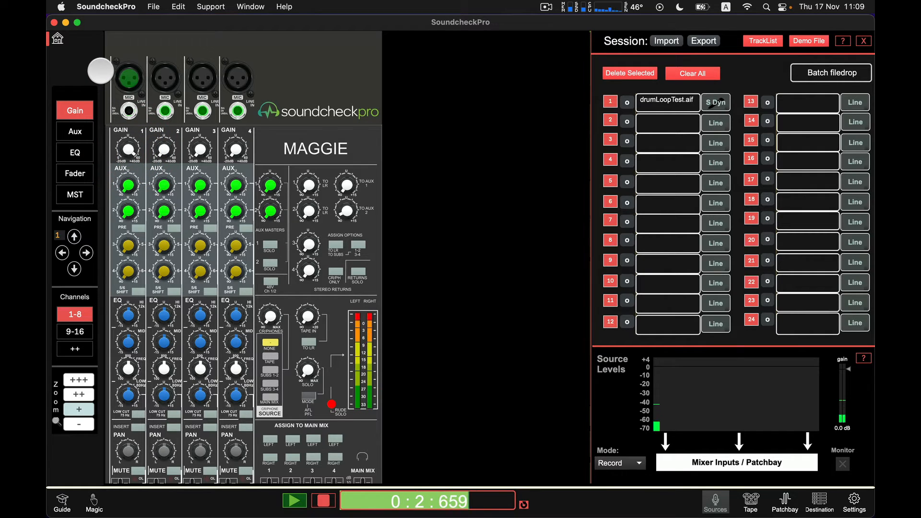
Step: Solo channel 1 and move its fader
{"action": "left_click", "coordinate": [193, 182]}
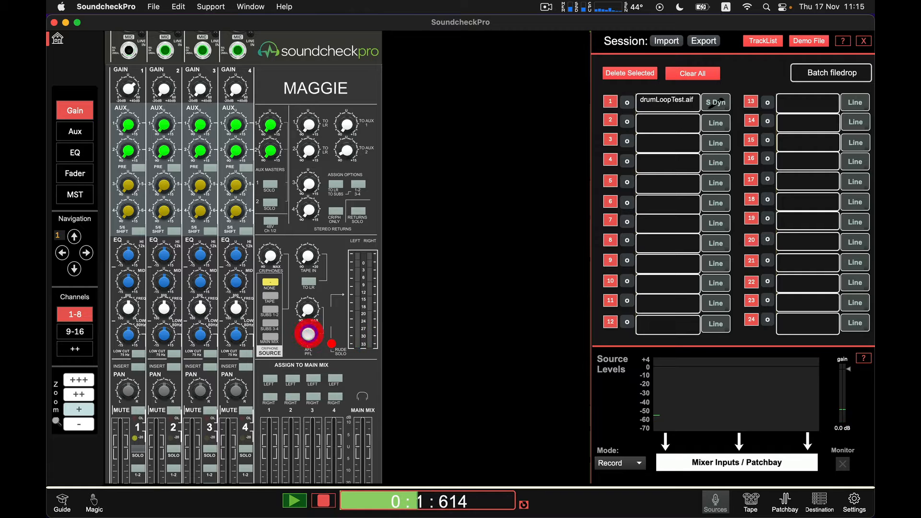
{"action": "left_click", "coordinate": [138, 445]}
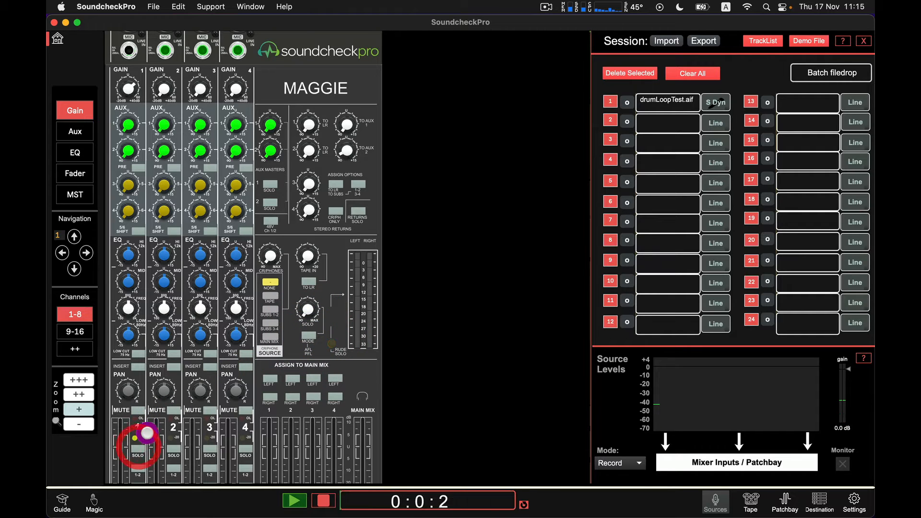
{"action": "scroll", "coordinate": [161, 406], "scroll_direction": "down", "scroll_amount": 3}
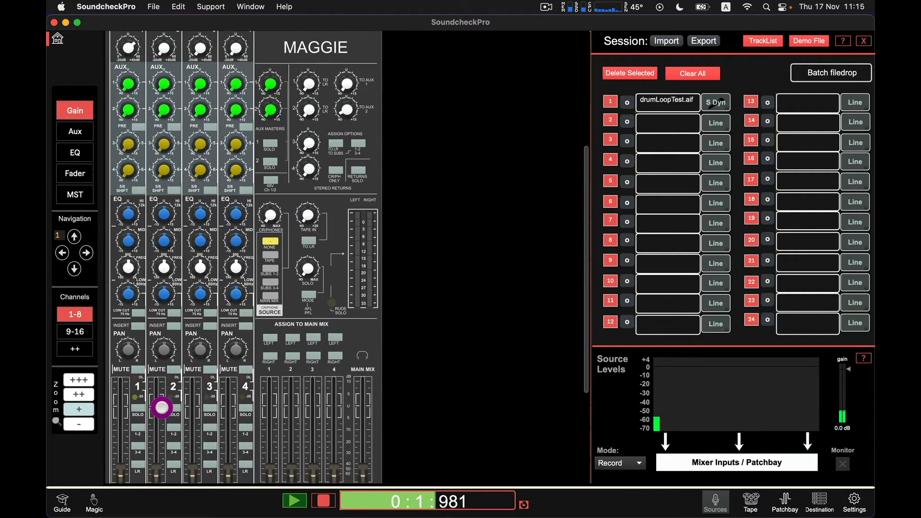
{"action": "scroll", "coordinate": [161, 406], "scroll_direction": "down", "scroll_amount": 1}
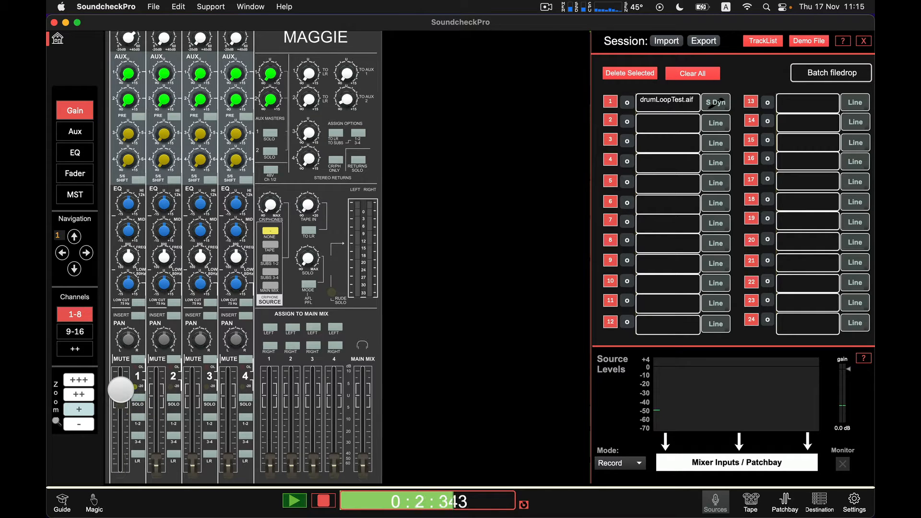
{"action": "left_click_drag", "start_coordinate": [120, 388], "coordinate": [132, 468]}
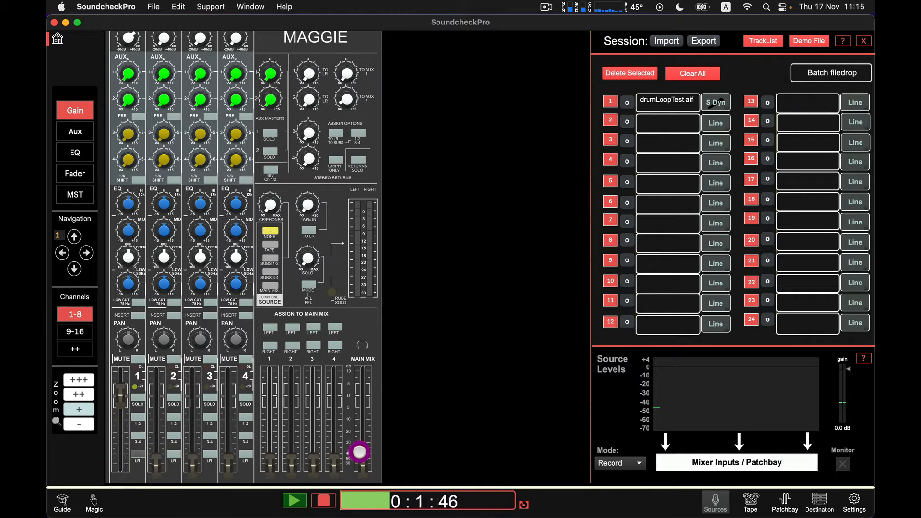
Step: Raise the Main Mix fader
{"action": "left_click_drag", "start_coordinate": [359, 452], "coordinate": [378, 347]}
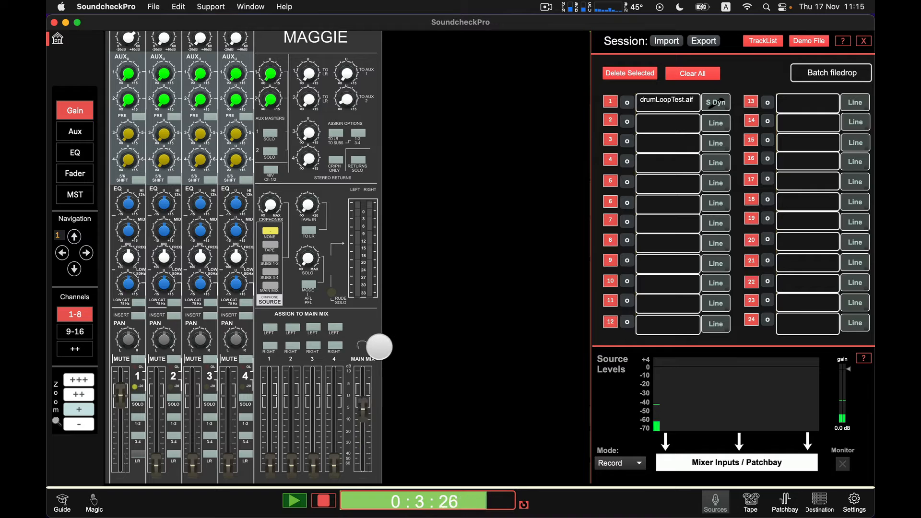
{"action": "left_click_drag", "start_coordinate": [363, 408], "coordinate": [364, 394]}
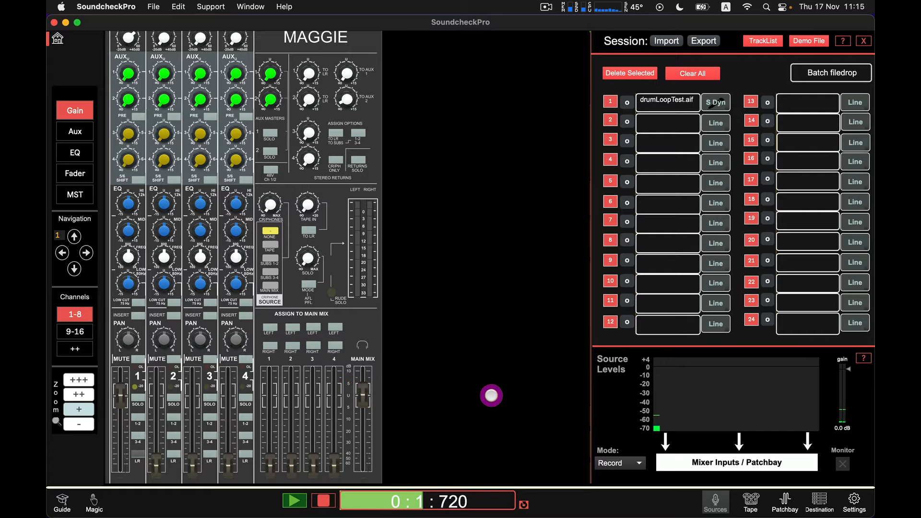
Step: Open the Destinations panel and set the CR/Phones source to Main Mix
{"action": "left_click", "coordinate": [806, 499]}
{"action": "left_click", "coordinate": [818, 502]}
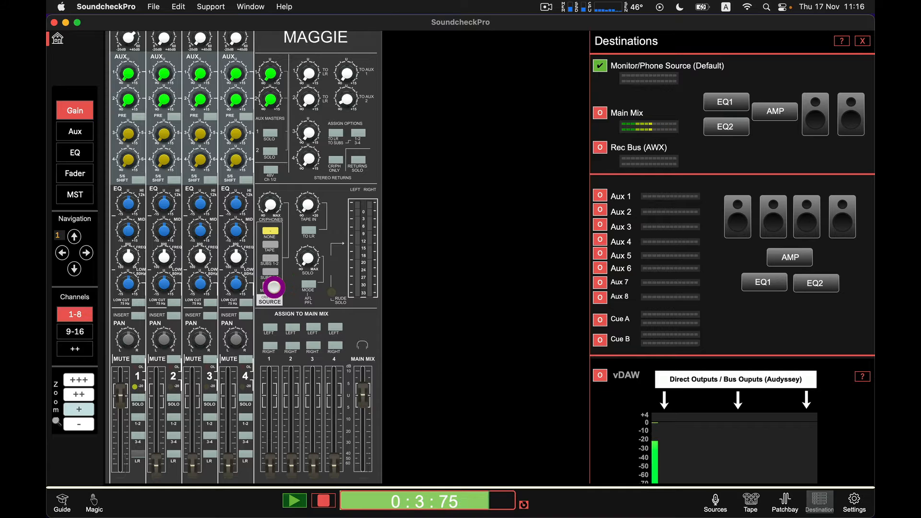
{"action": "left_click", "coordinate": [272, 285]}
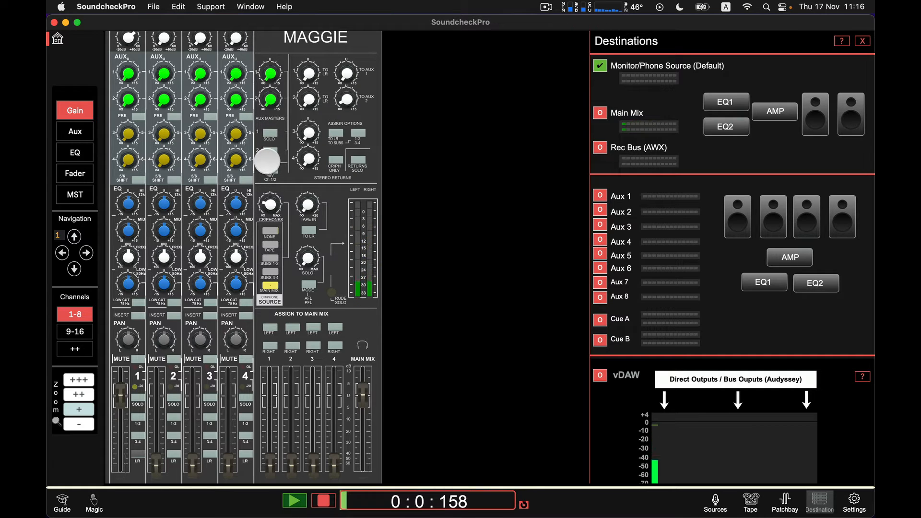
Step: Turn up the CR/Phones level knob
{"action": "left_click_drag", "start_coordinate": [266, 205], "coordinate": [267, 164]}
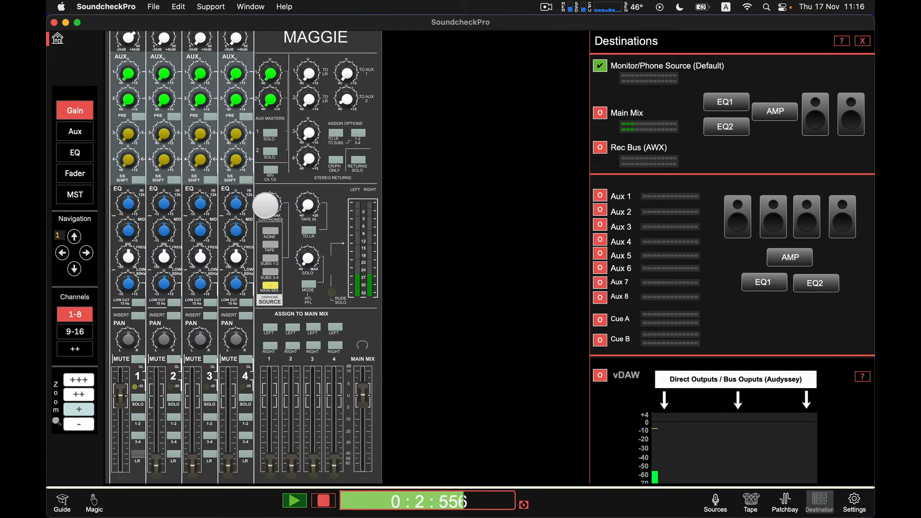
{"action": "mouse_move", "coordinate": [265, 205]}
{"action": "left_mouse_down"}
{"action": "mouse_move", "coordinate": [270, 407]}
{"action": "mouse_move", "coordinate": [267, 205]}
{"action": "left_mouse_up"}
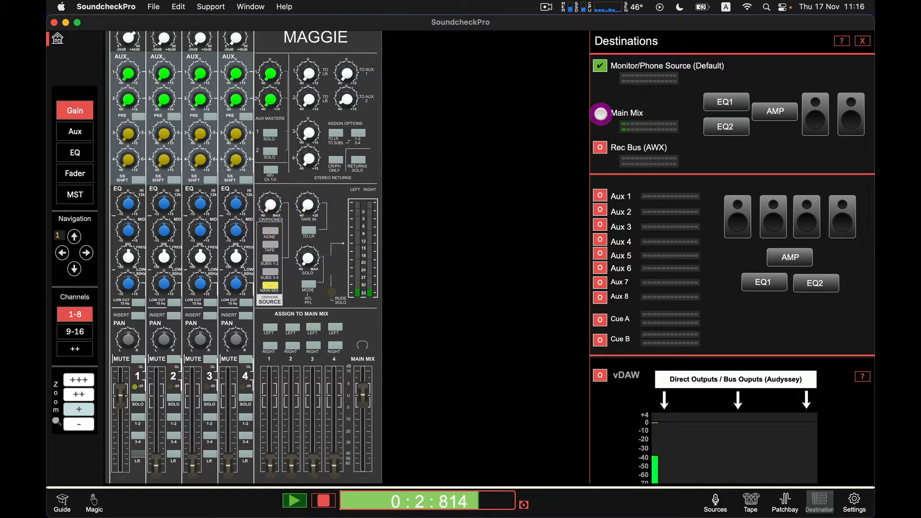
Step: Switch the destination to Main Mix, then back to Monitor/Phone Source
{"action": "left_click", "coordinate": [596, 116]}
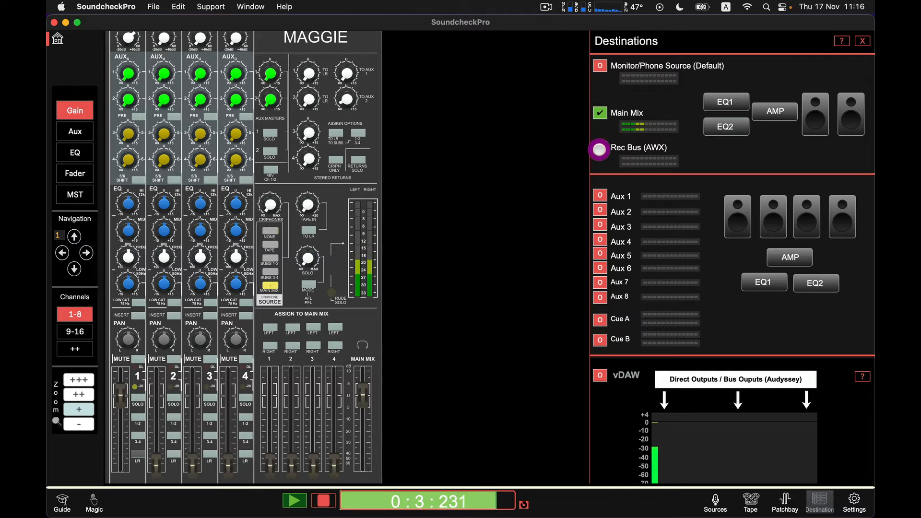
{"action": "left_click", "coordinate": [599, 67]}
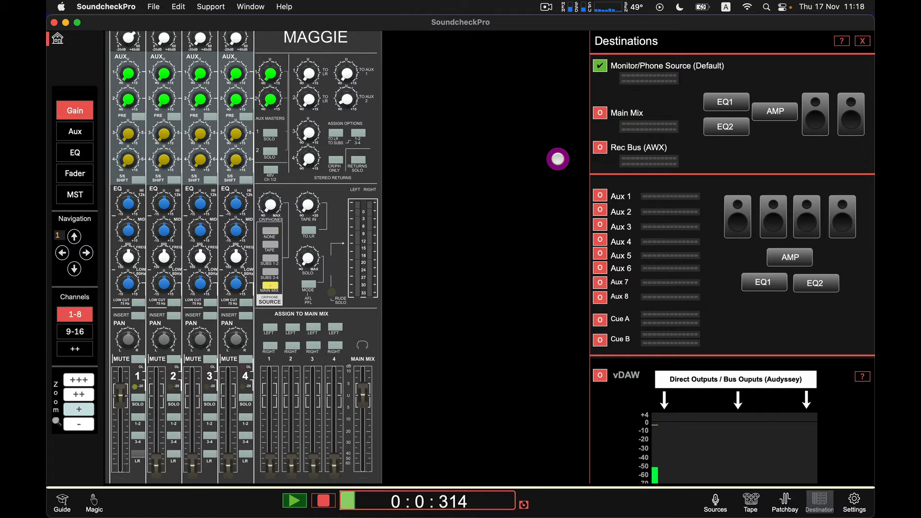
{"action": "scroll", "coordinate": [642, 255], "scroll_direction": "down", "scroll_amount": 3}
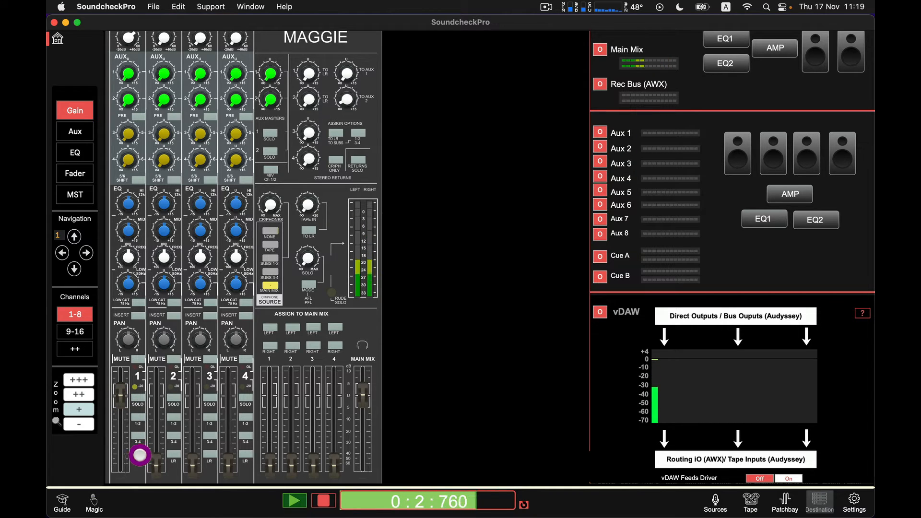
{"action": "left_click", "coordinate": [140, 455]}
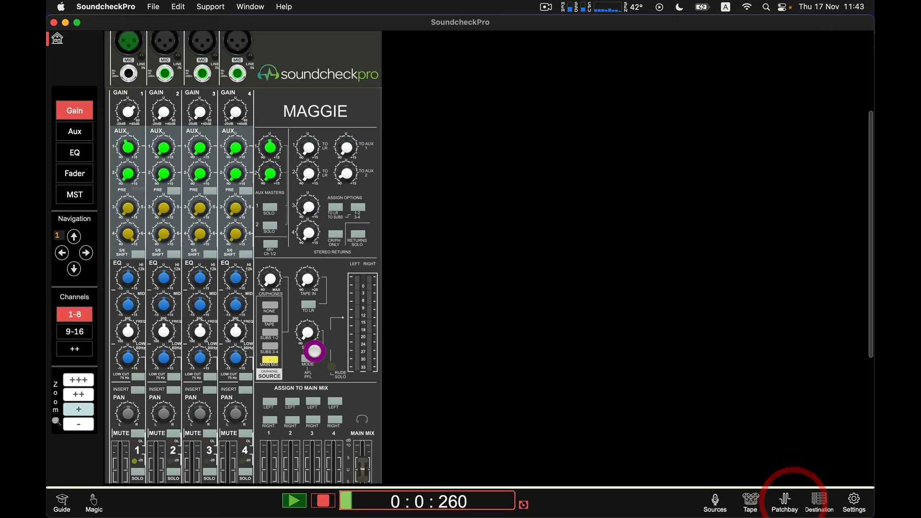
Step: Turn down the CR/Phones level knob
{"action": "scroll", "coordinate": [267, 312], "scroll_direction": "down", "scroll_amount": 5}
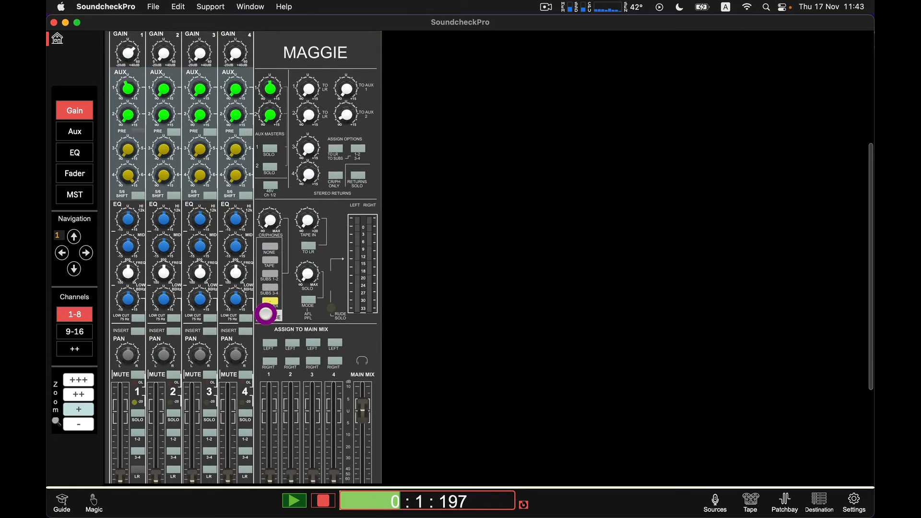
{"action": "scroll", "coordinate": [163, 347], "scroll_direction": "up", "scroll_amount": 1}
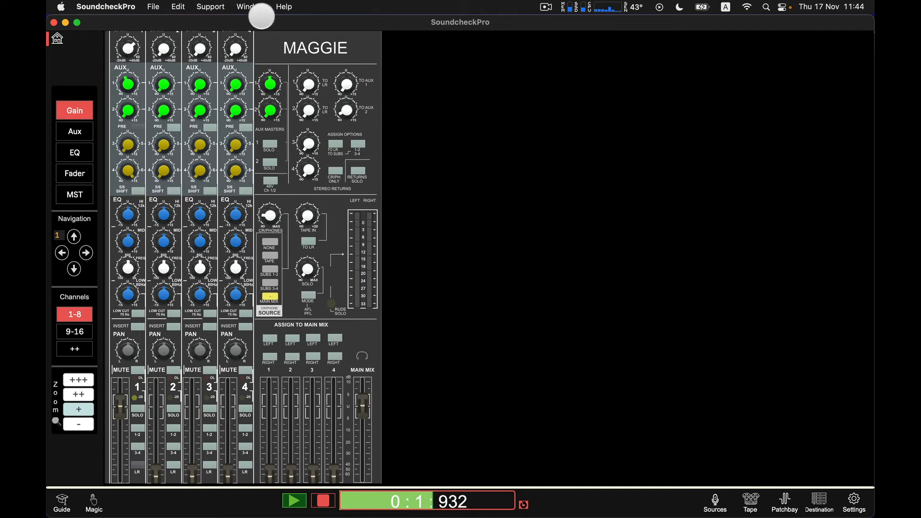
{"action": "left_click_drag", "start_coordinate": [271, 219], "coordinate": [185, 284]}
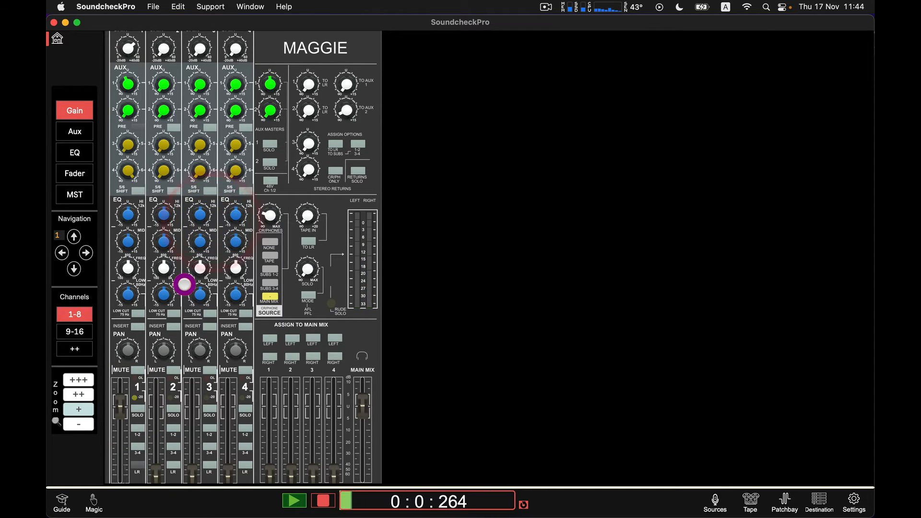
Step: Zoom the mixer in further and adjust channel 1's EQ mid and frequency knobs
{"action": "left_click", "coordinate": [78, 395]}
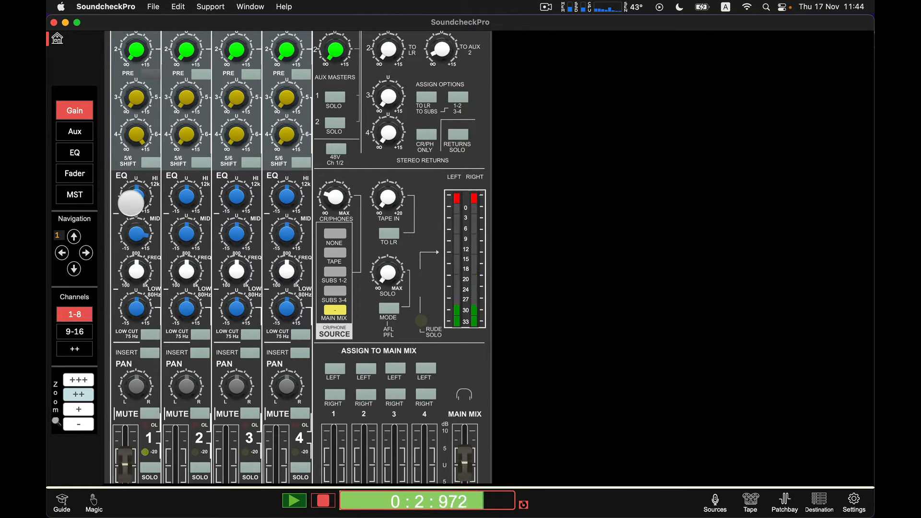
{"action": "left_click_drag", "start_coordinate": [138, 235], "coordinate": [139, 241]}
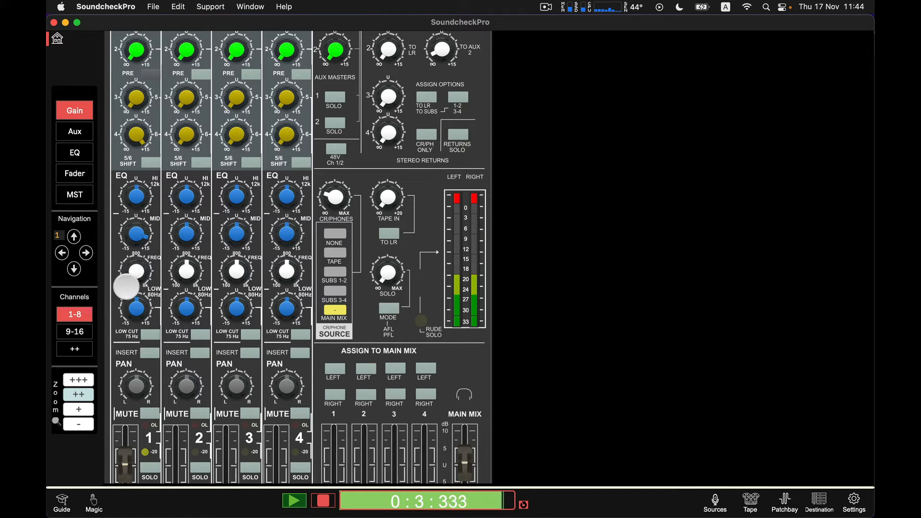
{"action": "left_click_drag", "start_coordinate": [136, 246], "coordinate": [137, 263]}
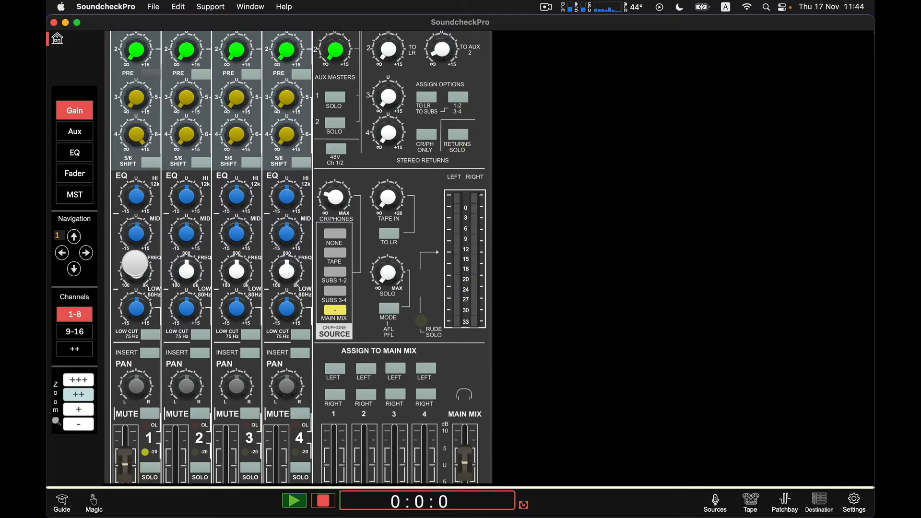
Step: Reset channel 1's EQ mid knob and toggle its Insert button
{"action": "left_click", "coordinate": [134, 237]}
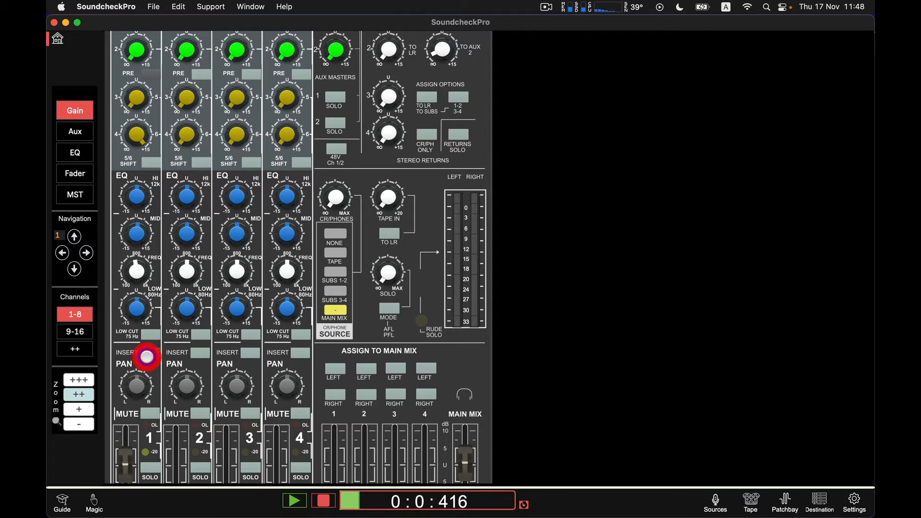
{"action": "left_click", "coordinate": [146, 356]}
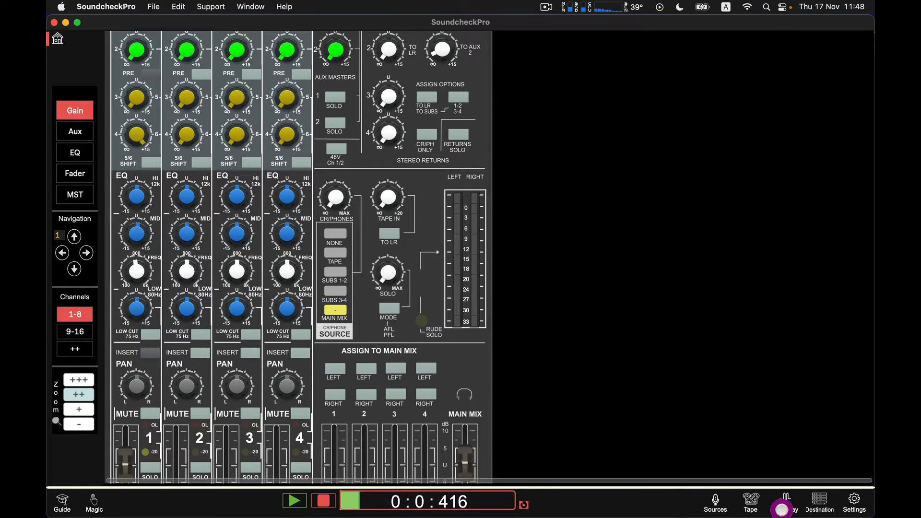
Step: Open the patchbay and patch channel 1's insert send to the PK-2A input 1
{"action": "left_click", "coordinate": [784, 501]}
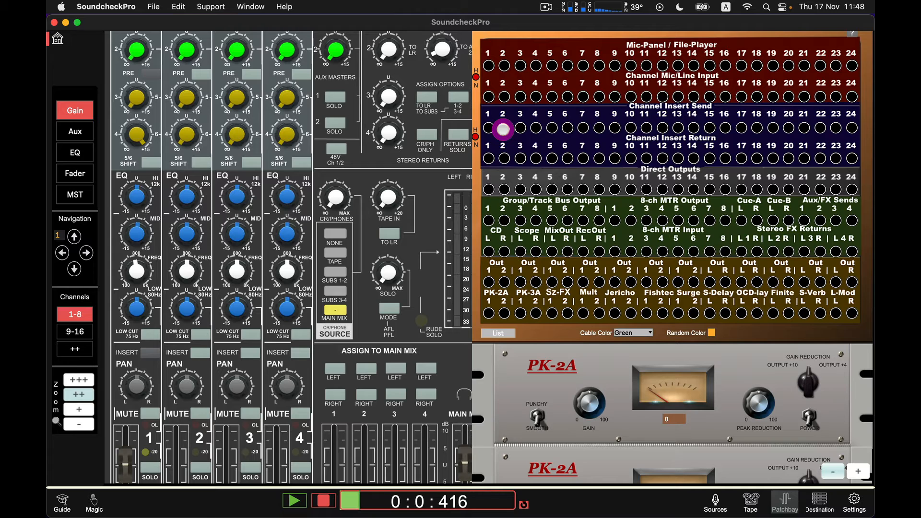
{"action": "left_click", "coordinate": [488, 312]}
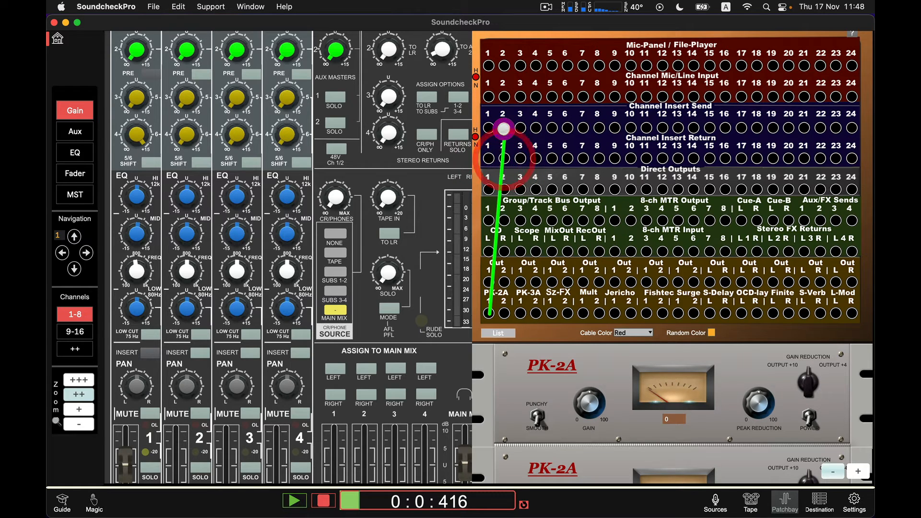
{"action": "left_click", "coordinate": [504, 128]}
{"action": "scroll", "coordinate": [516, 328], "scroll_direction": "down", "scroll_amount": 10}
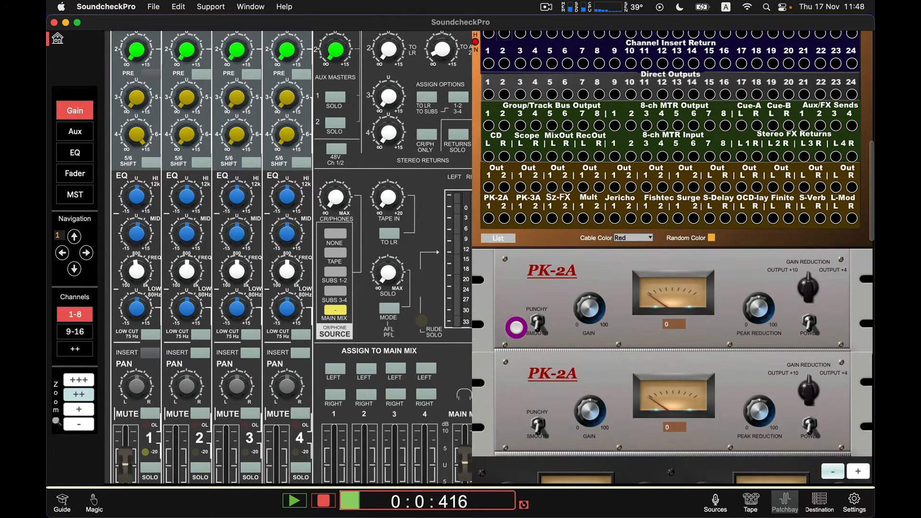
{"action": "scroll", "coordinate": [516, 328], "scroll_direction": "up", "scroll_amount": 7}
{"action": "scroll", "coordinate": [516, 327], "scroll_direction": "up", "scroll_amount": 8}
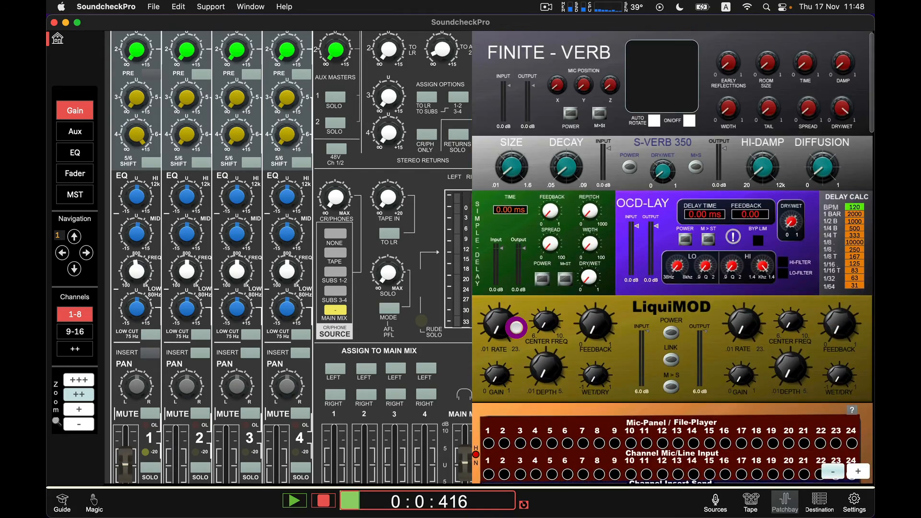
{"action": "scroll", "coordinate": [516, 327], "scroll_direction": "down", "scroll_amount": 8}
{"action": "scroll", "coordinate": [516, 328], "scroll_direction": "up", "scroll_amount": 3}
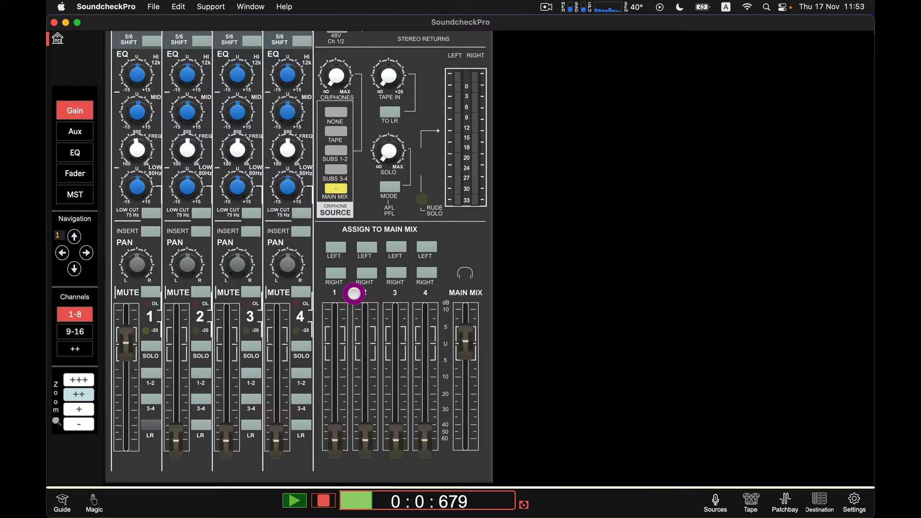
Step: Turn channel 1's pan knob toward the left side and back
{"action": "left_click", "coordinate": [131, 264]}
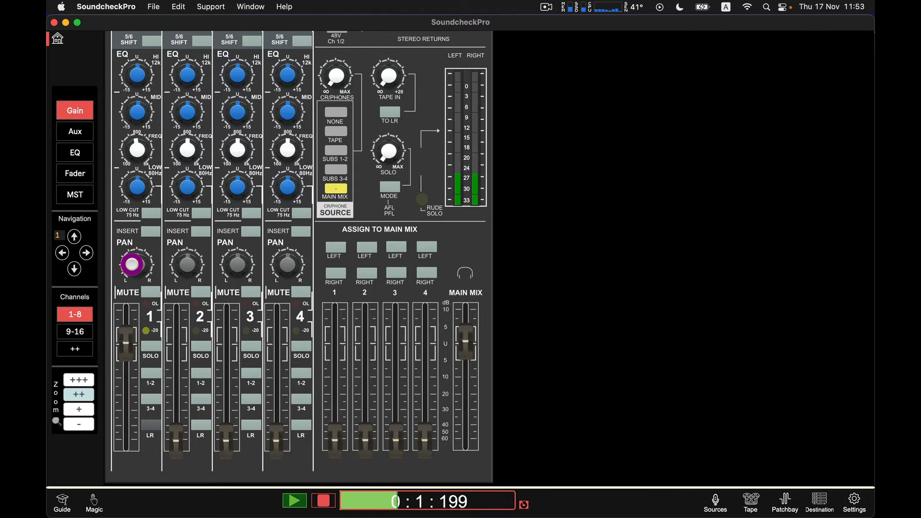
{"action": "left_click_drag", "start_coordinate": [135, 257], "coordinate": [107, 291]}
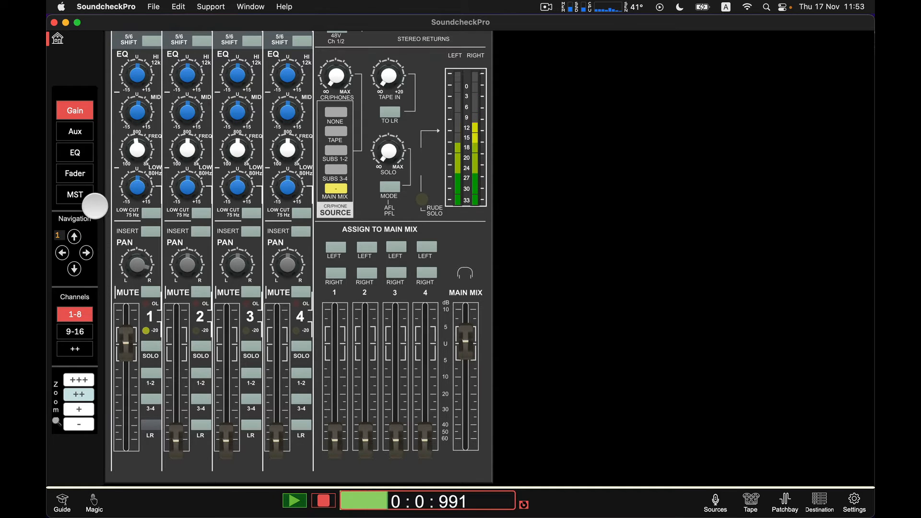
{"action": "left_click_drag", "start_coordinate": [95, 206], "coordinate": [92, 173]}
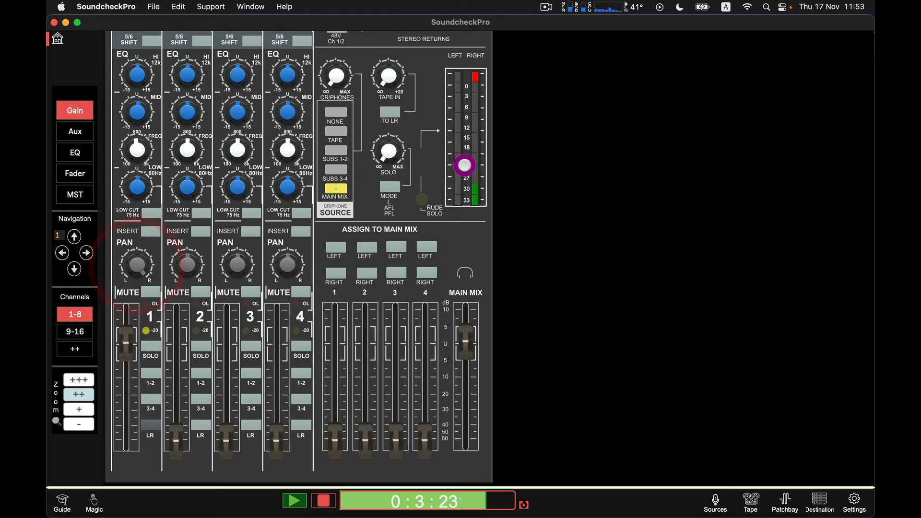
{"action": "mouse_move", "coordinate": [145, 264]}
{"action": "left_mouse_down"}
{"action": "mouse_move", "coordinate": [142, 297]}
{"action": "mouse_move", "coordinate": [146, 263]}
{"action": "left_mouse_up"}
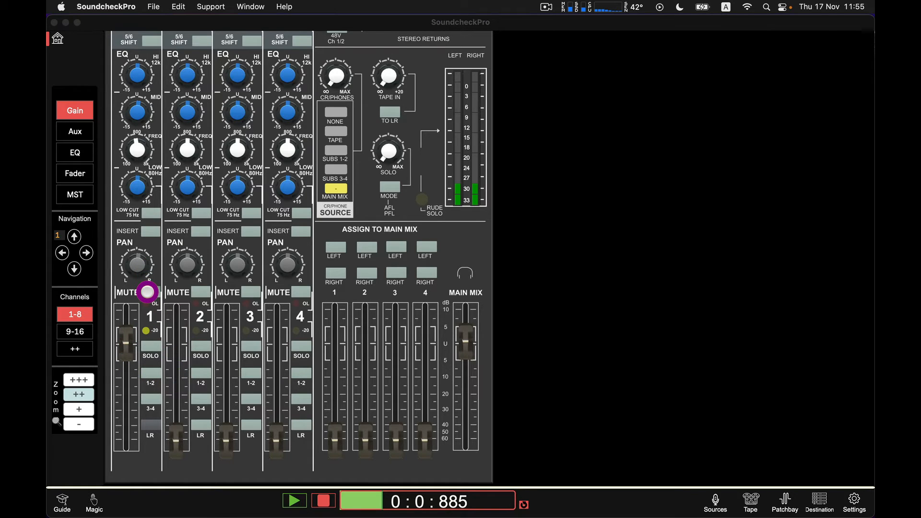
Step: Toggle channel 1's Mute, then turn its Solo on and off again
{"action": "left_click", "coordinate": [147, 292]}
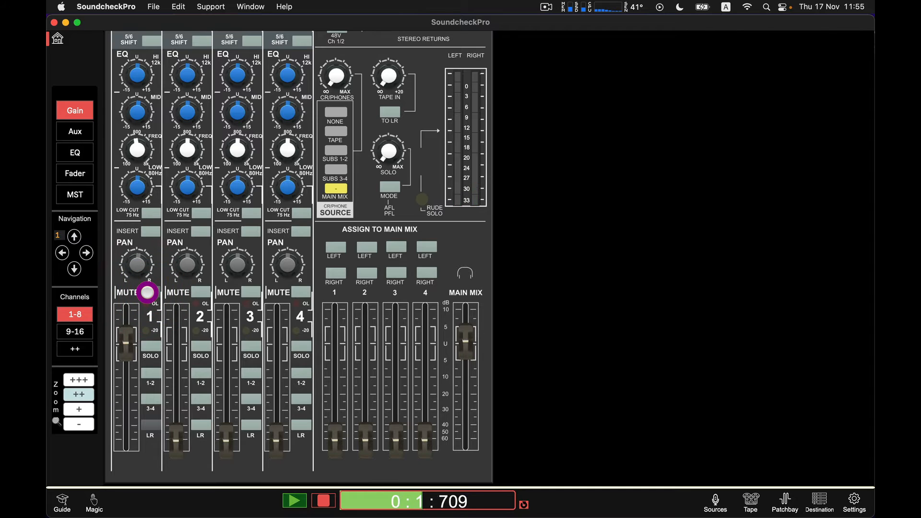
{"action": "left_click", "coordinate": [148, 343]}
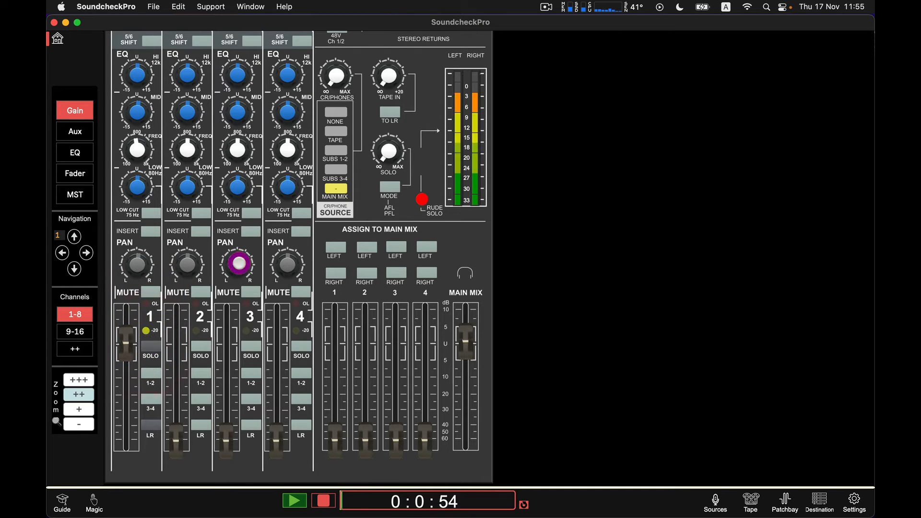
{"action": "left_click", "coordinate": [152, 346]}
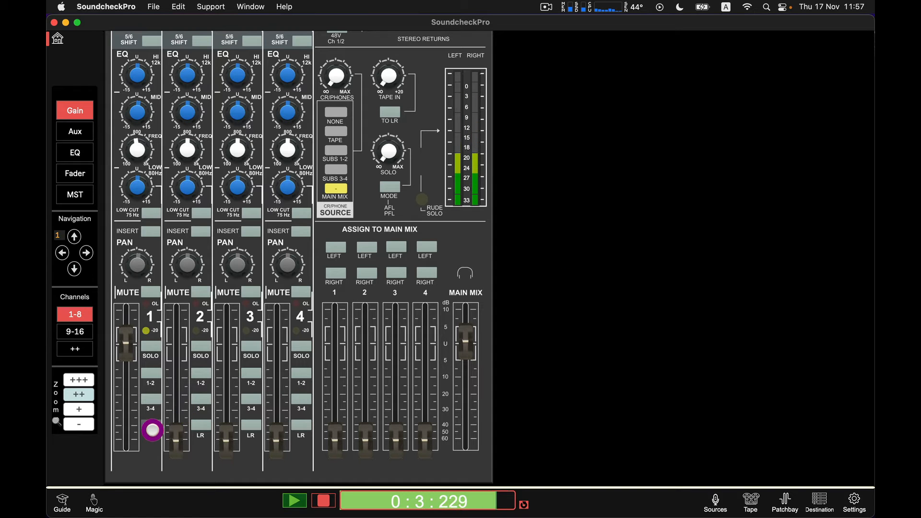
Step: Route channel 1 to subgroups 1-2 instead of LR
{"action": "left_click", "coordinate": [150, 427]}
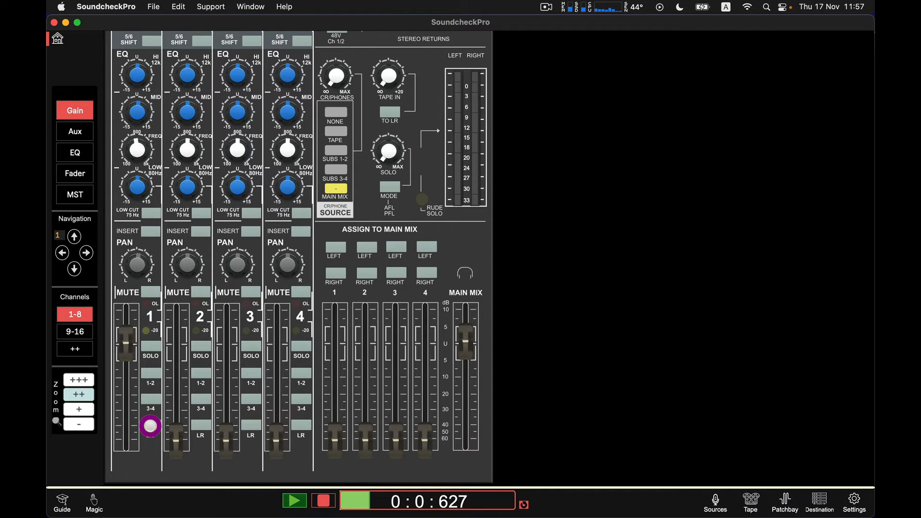
{"action": "left_click", "coordinate": [152, 376]}
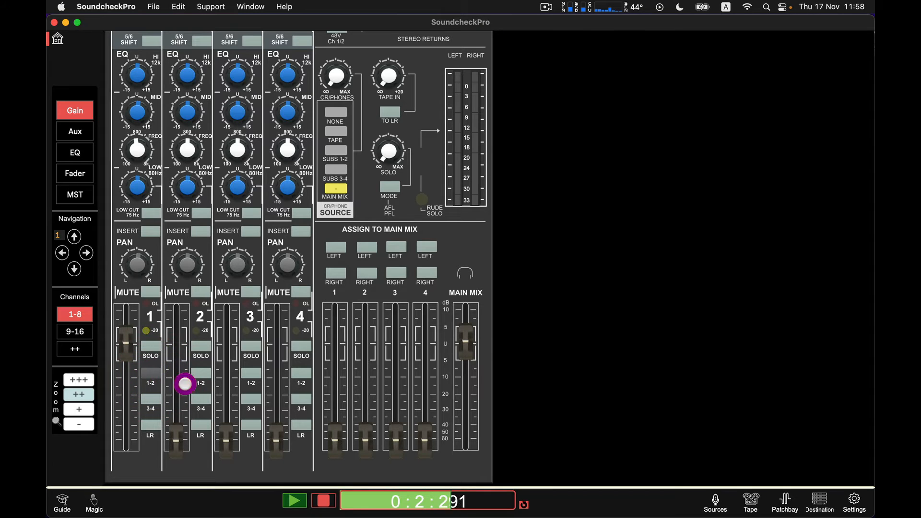
Step: Raise group faders 1 and 2 and assign group 1 to the main mix left
{"action": "left_click_drag", "start_coordinate": [334, 348], "coordinate": [334, 343]}
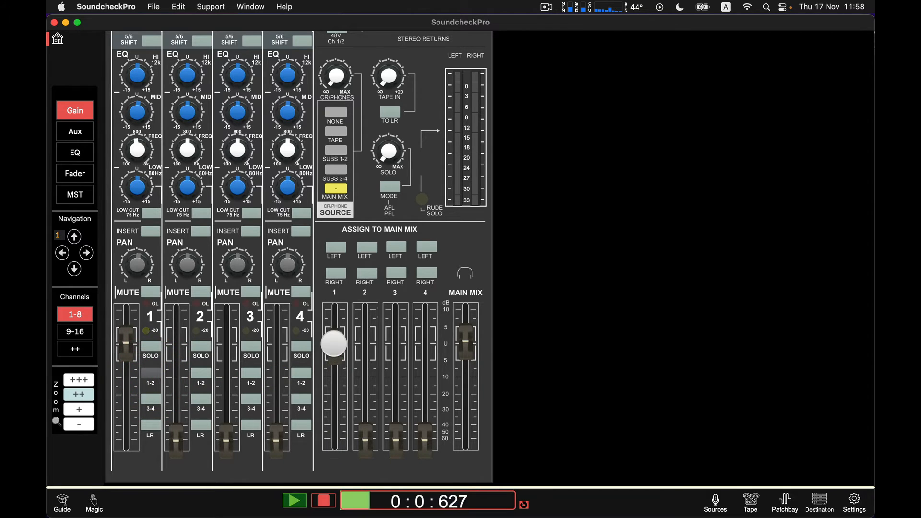
{"action": "left_click", "coordinate": [366, 346]}
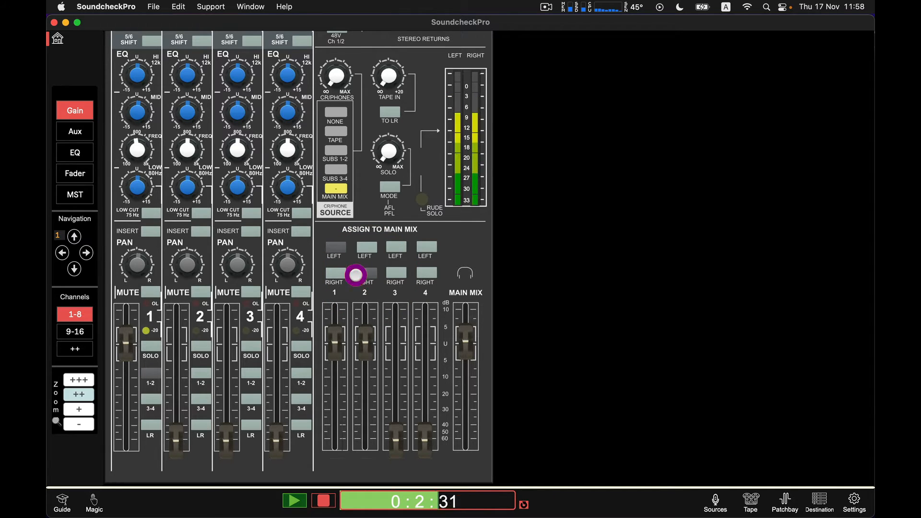
{"action": "left_click", "coordinate": [325, 254]}
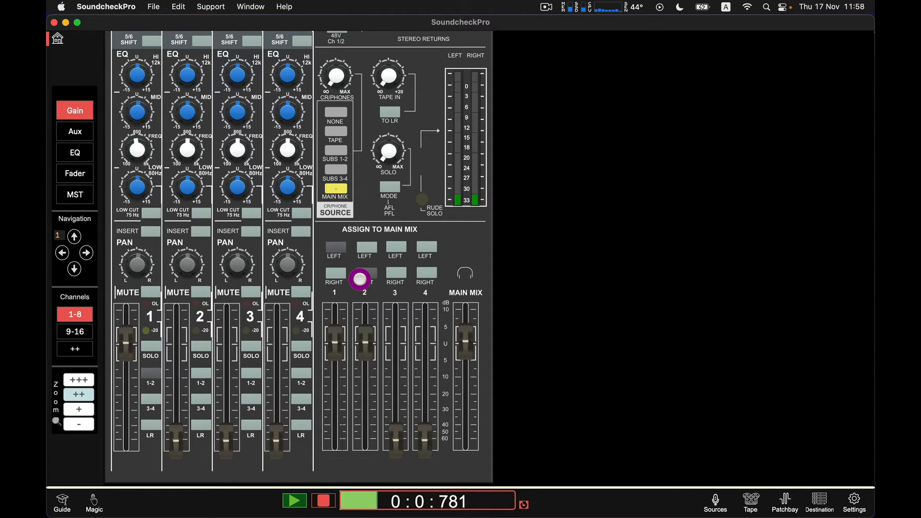
Step: Turn channel 1's pan knob and nudge group fader 1
{"action": "left_click_drag", "start_coordinate": [141, 260], "coordinate": [131, 317]}
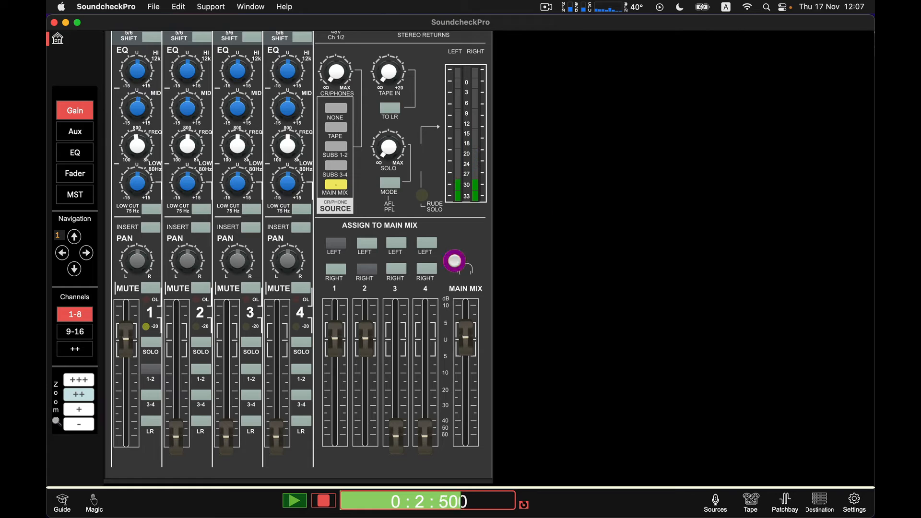
{"action": "mouse_move", "coordinate": [333, 331]}
{"action": "left_mouse_down"}
{"action": "mouse_move", "coordinate": [333, 369]}
{"action": "mouse_move", "coordinate": [332, 329]}
{"action": "left_mouse_up"}
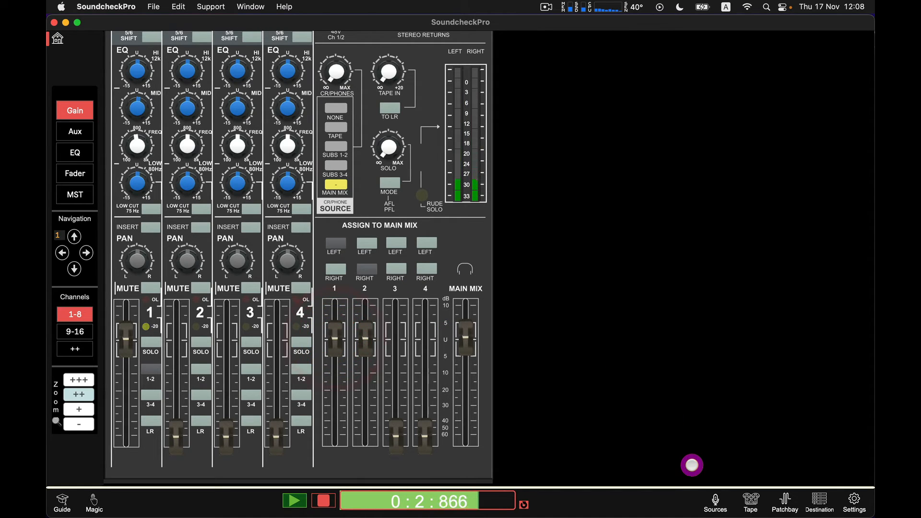
Step: Open the patchbay and patch group bus output 1 to a PK-3A input
{"action": "left_click", "coordinate": [781, 499]}
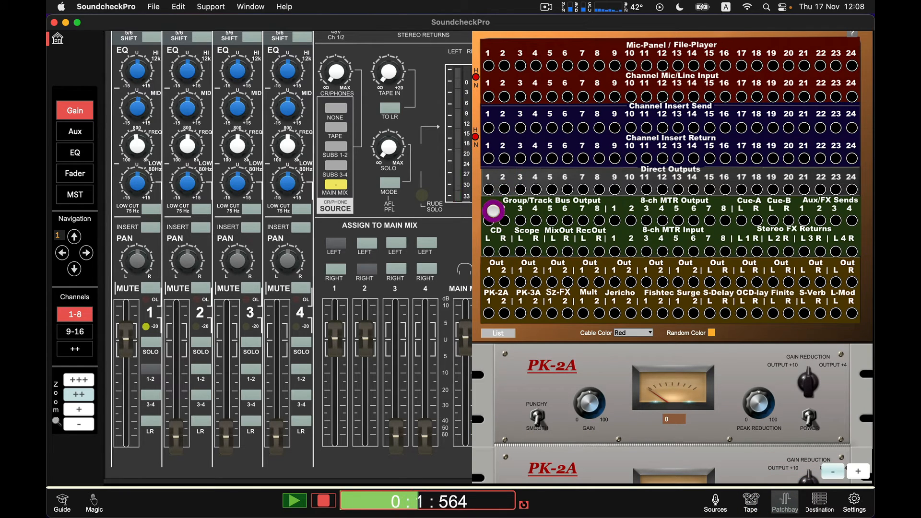
{"action": "left_click_drag", "start_coordinate": [487, 221], "coordinate": [523, 310]}
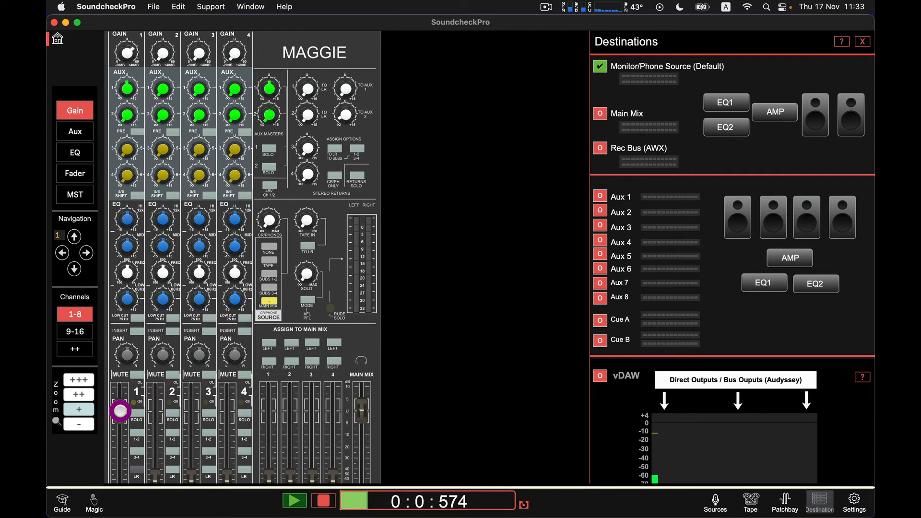
Step: Pull channel 1's fader down and switch its aux 1-2 sends to Pre
{"action": "left_click_drag", "start_coordinate": [121, 411], "coordinate": [120, 481]}
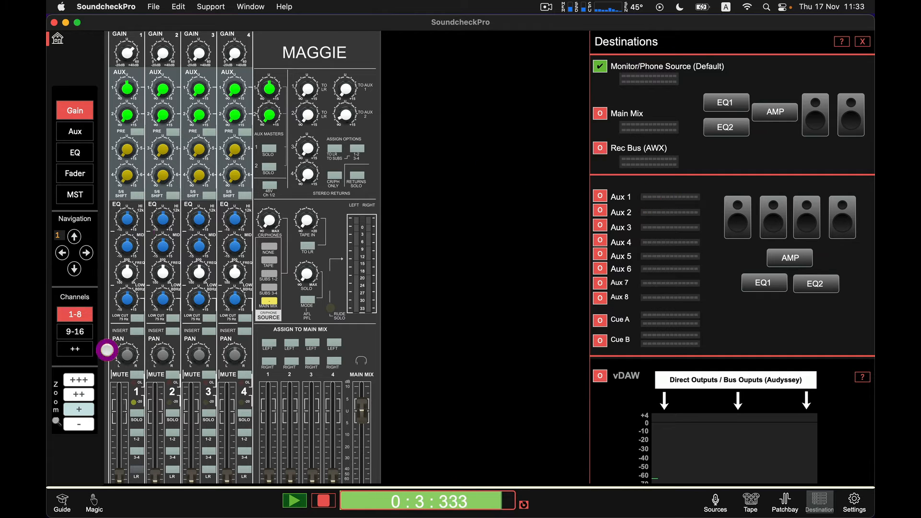
{"action": "left_click", "coordinate": [88, 393]}
{"action": "scroll", "coordinate": [176, 162], "scroll_direction": "up", "scroll_amount": 3}
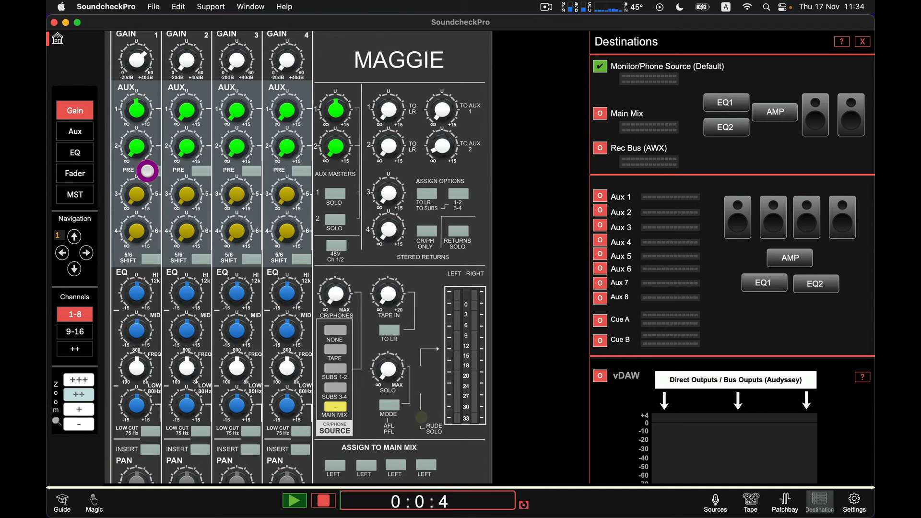
{"action": "left_click", "coordinate": [148, 171]}
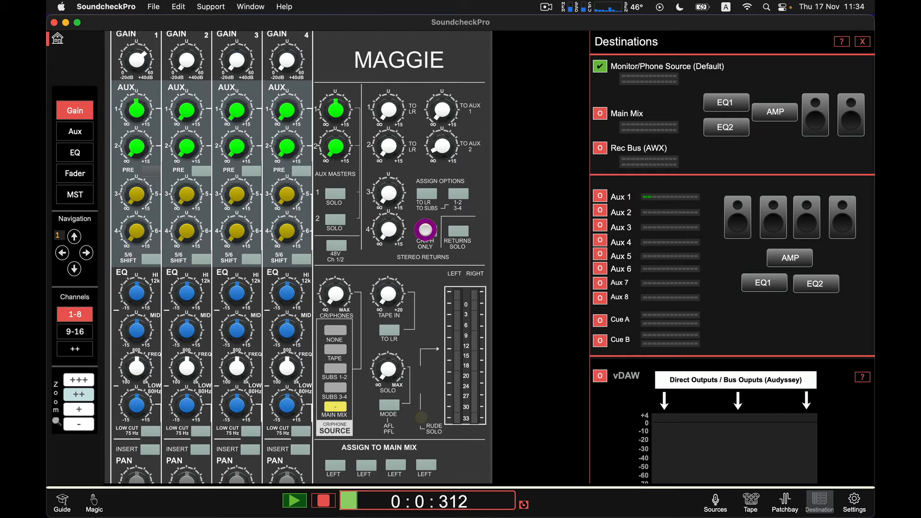
Step: Set the destination to Aux 1 and adjust channel 1's Aux 1 send and the Aux 1 master
{"action": "scroll", "coordinate": [425, 229], "scroll_direction": "down", "scroll_amount": 5}
{"action": "scroll", "coordinate": [294, 274], "scroll_direction": "down", "scroll_amount": 3}
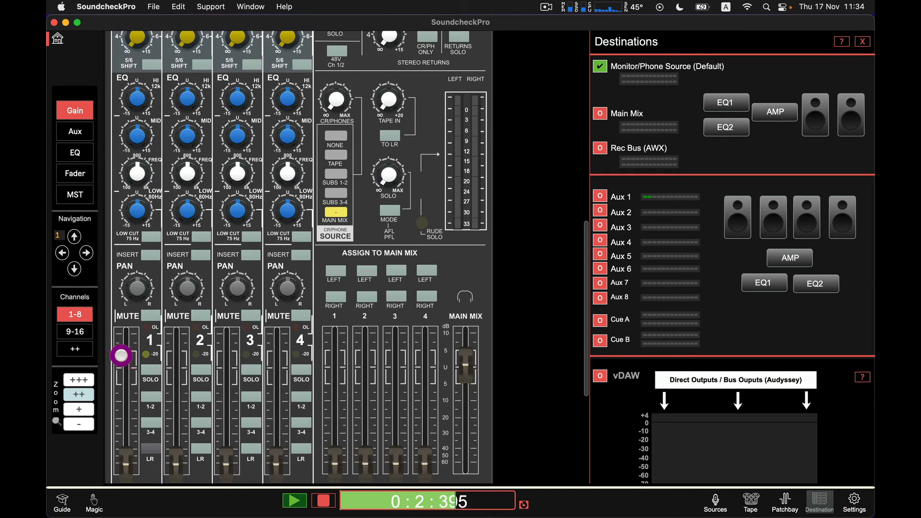
{"action": "scroll", "coordinate": [133, 354], "scroll_direction": "up", "scroll_amount": 8}
{"action": "scroll", "coordinate": [132, 354], "scroll_direction": "up", "scroll_amount": 3}
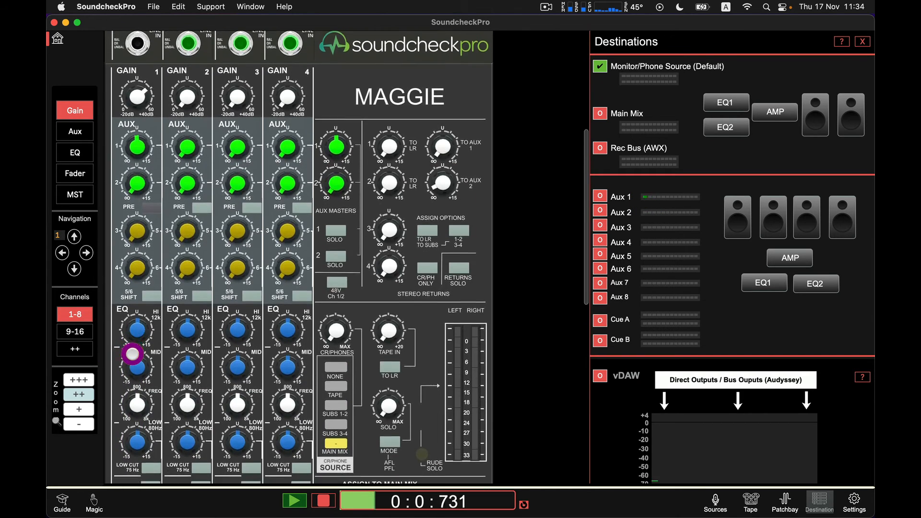
{"action": "scroll", "coordinate": [133, 354], "scroll_direction": "down", "scroll_amount": 3}
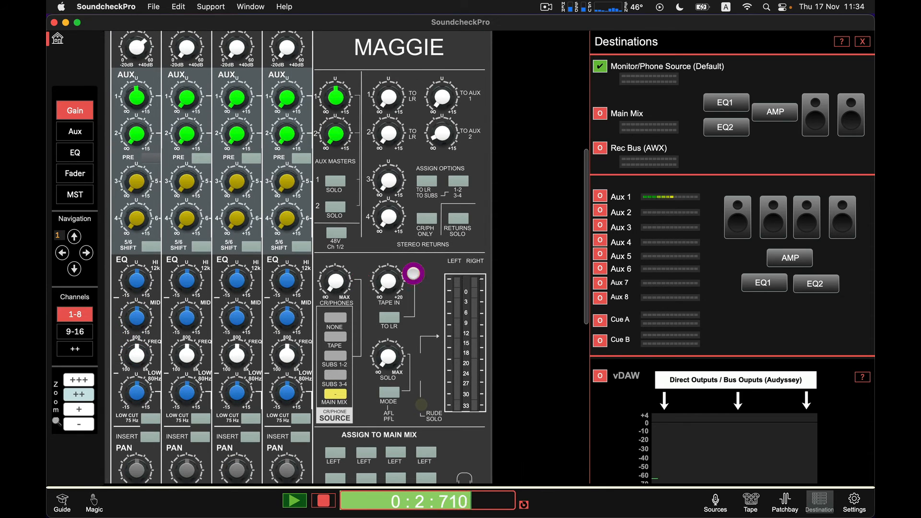
{"action": "left_click", "coordinate": [601, 195]}
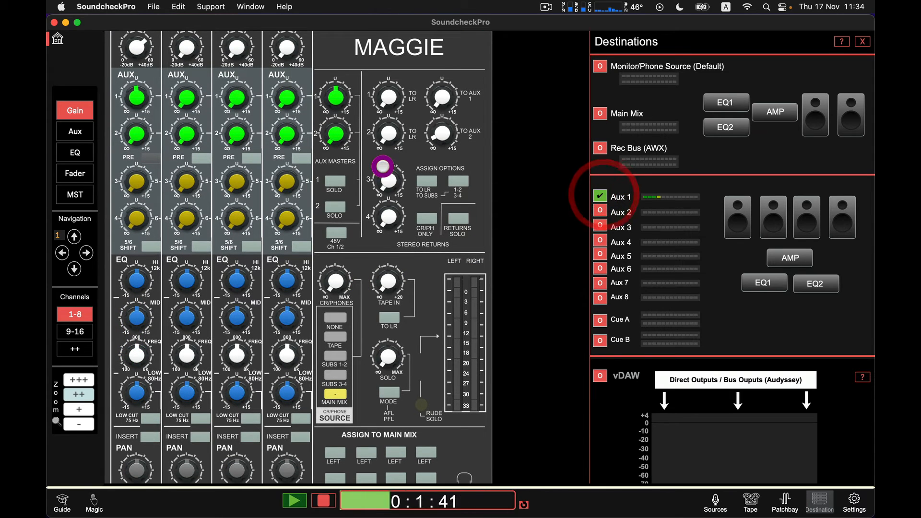
{"action": "left_click", "coordinate": [136, 96]}
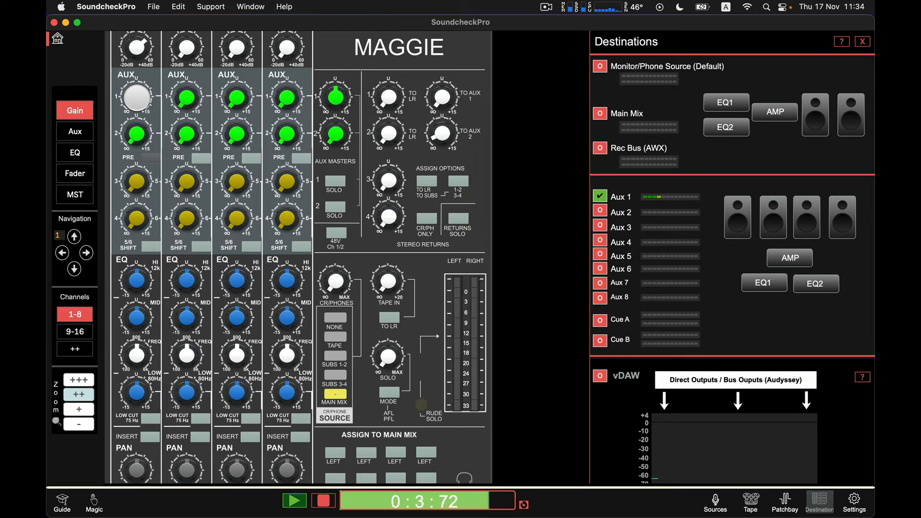
{"action": "left_click", "coordinate": [336, 96]}
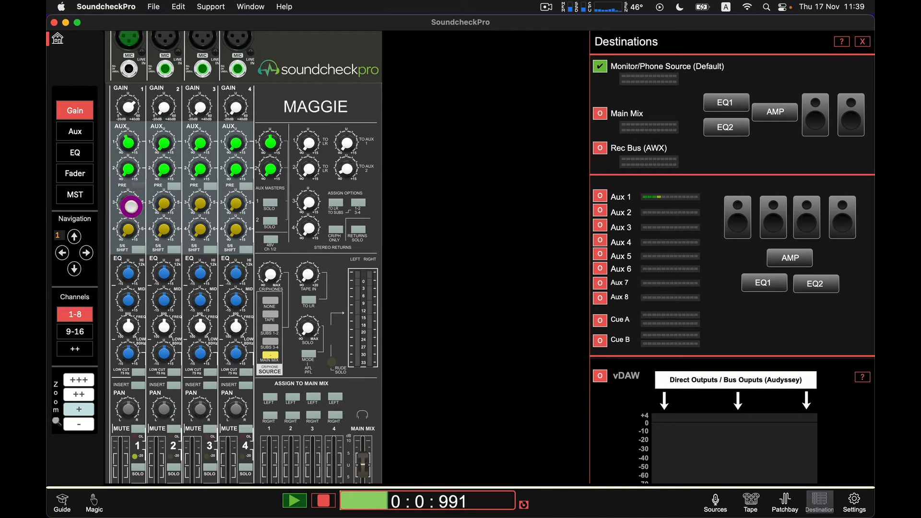
Step: Raise channel 1's Aux 3 and Aux 4 send knobs
{"action": "left_click_drag", "start_coordinate": [130, 205], "coordinate": [121, 141]}
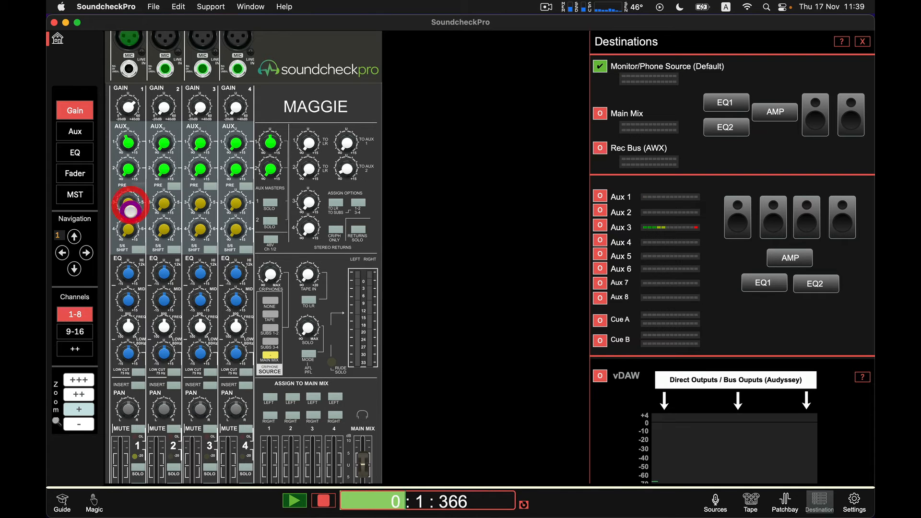
{"action": "left_click_drag", "start_coordinate": [132, 231], "coordinate": [129, 152]}
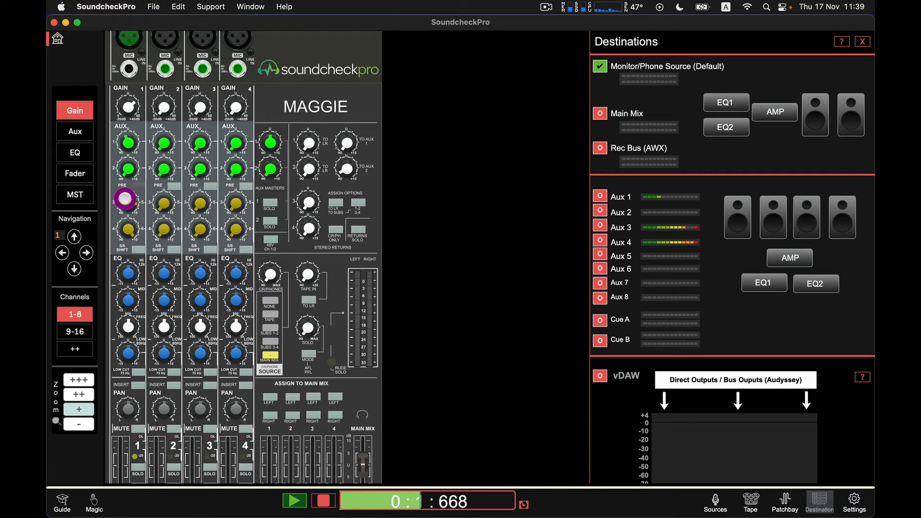
{"action": "left_click", "coordinate": [128, 204]}
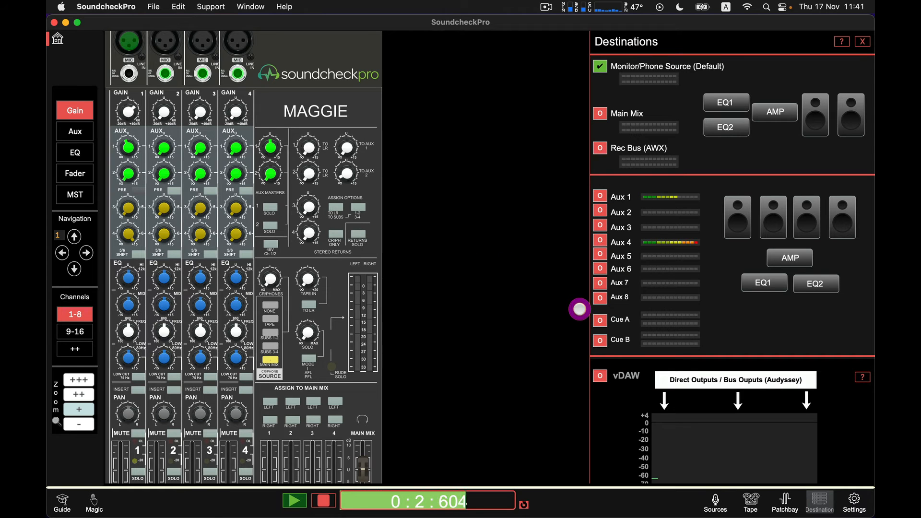
Step: Adjust channel 1's Aux 4 send knob again
{"action": "left_click", "coordinate": [780, 501]}
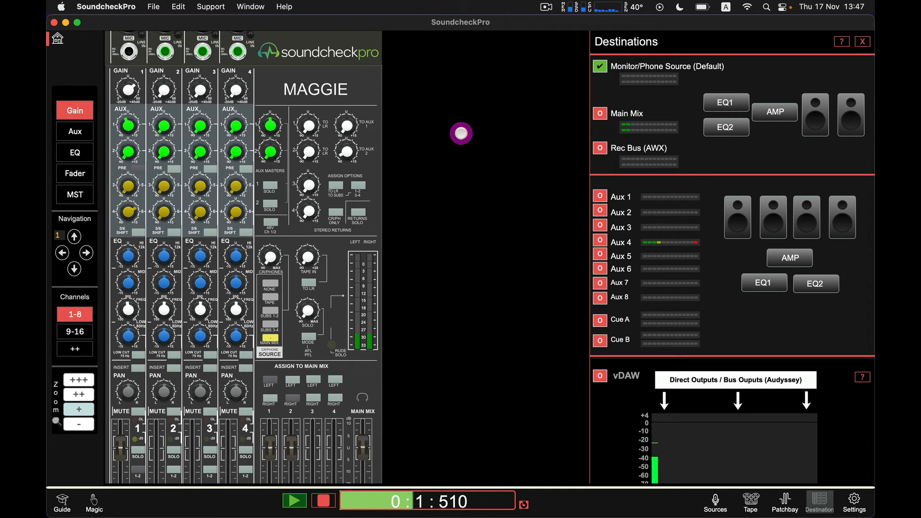
{"action": "left_click_drag", "start_coordinate": [121, 212], "coordinate": [428, 196]}
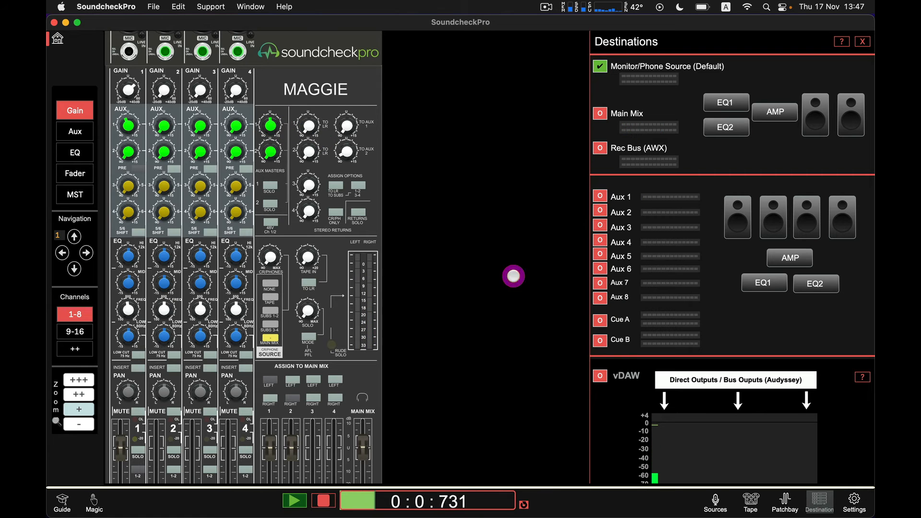
Step: Open the patchbay and patch Aux/FX Send 1 to the S-Delay left input
{"action": "left_click", "coordinate": [777, 500]}
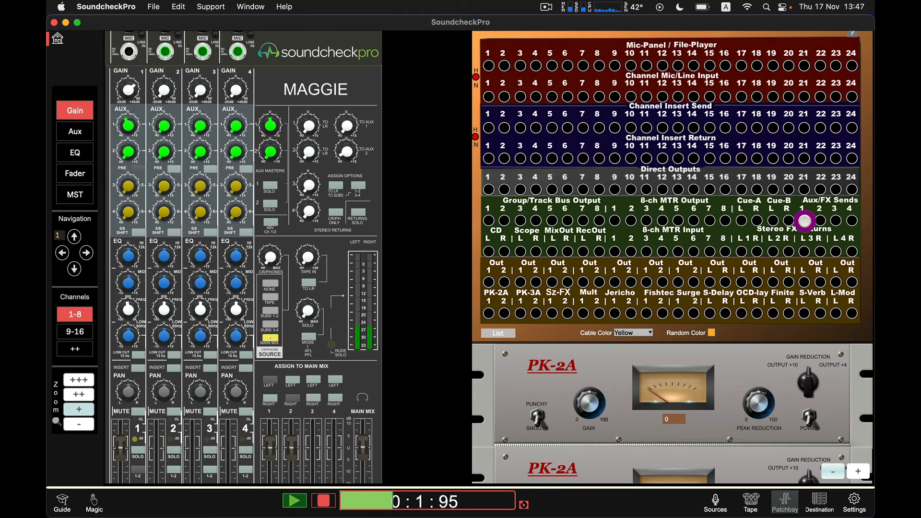
{"action": "left_click", "coordinate": [804, 221]}
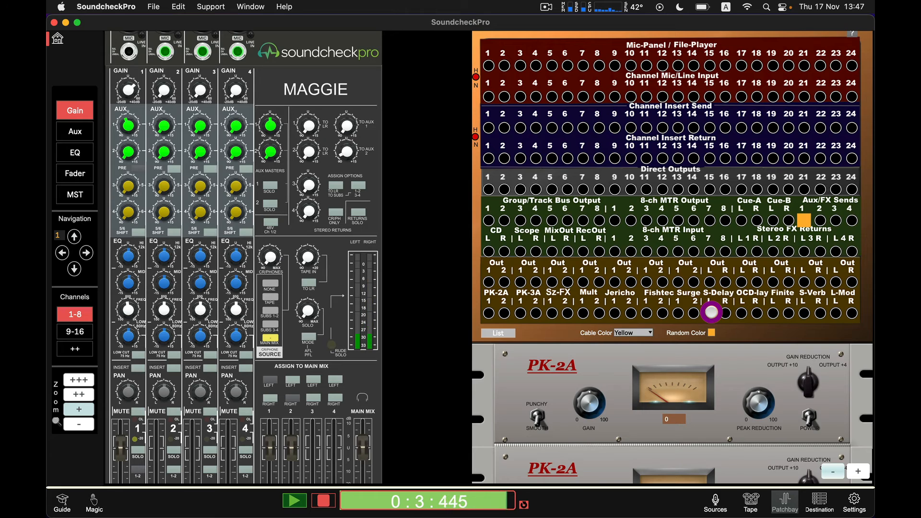
{"action": "left_click", "coordinate": [711, 313]}
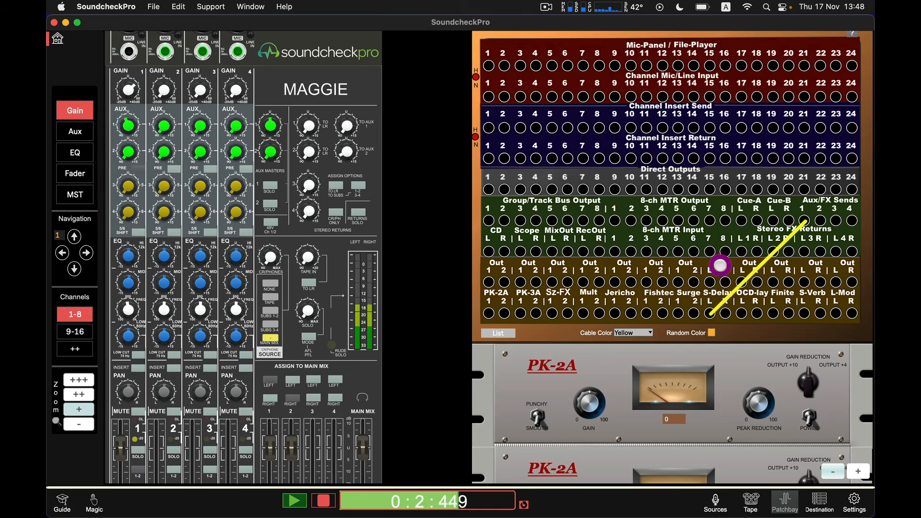
Step: Switch on the Simple Delay's power and its mono-to-stereo switch in the rack
{"action": "scroll", "coordinate": [707, 292], "scroll_direction": "up", "scroll_amount": 4}
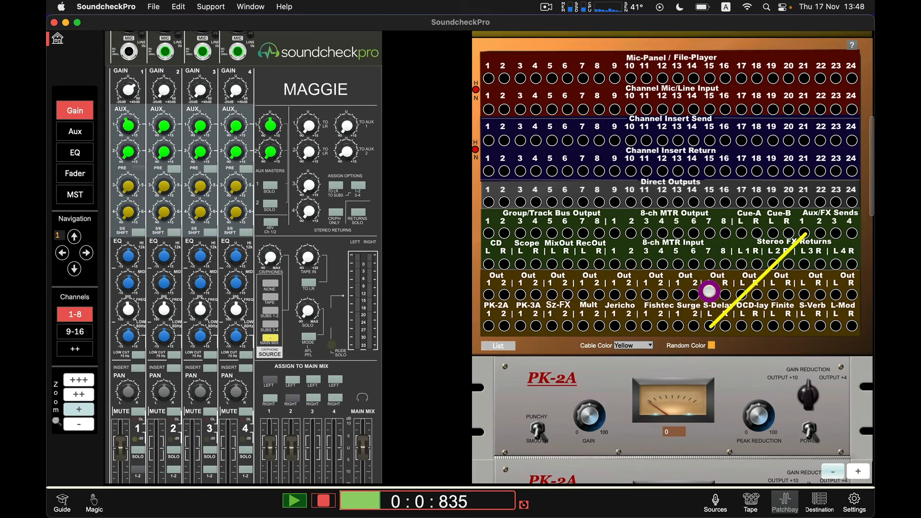
{"action": "scroll", "coordinate": [709, 291], "scroll_direction": "up", "scroll_amount": 10}
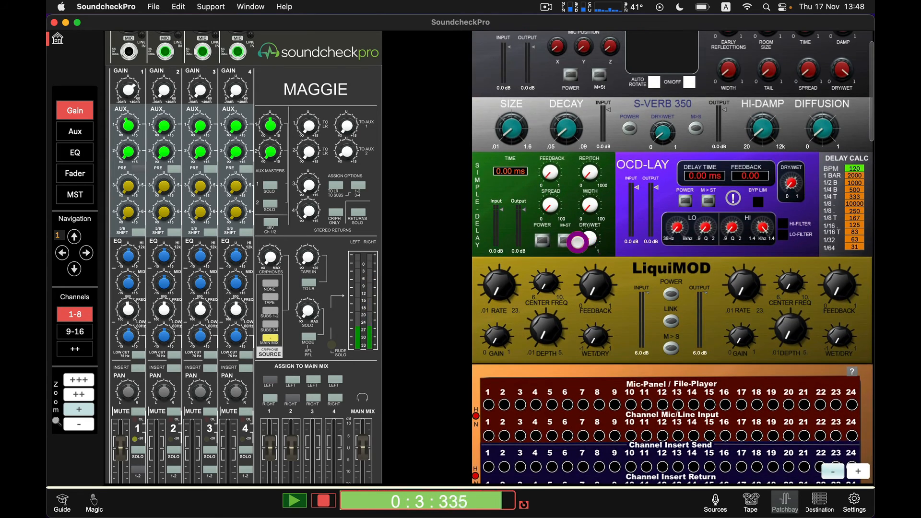
{"action": "left_click", "coordinate": [542, 240]}
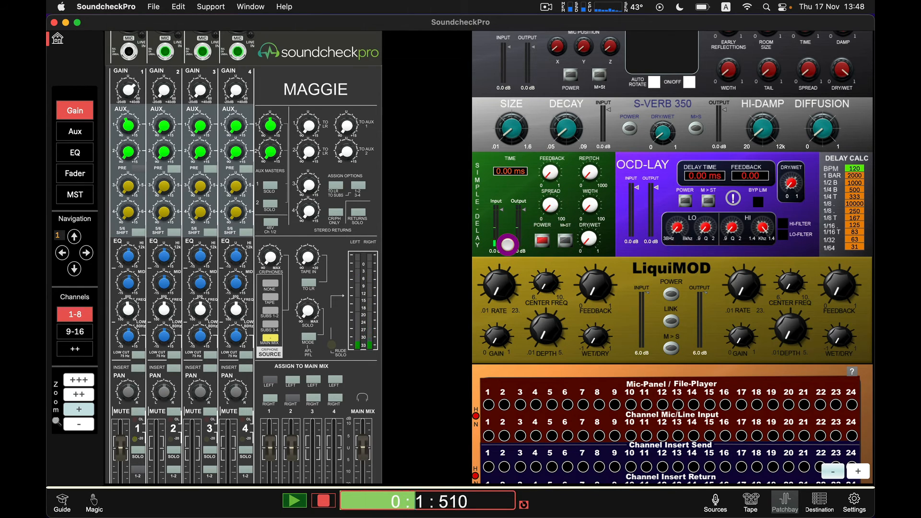
{"action": "left_click", "coordinate": [541, 244]}
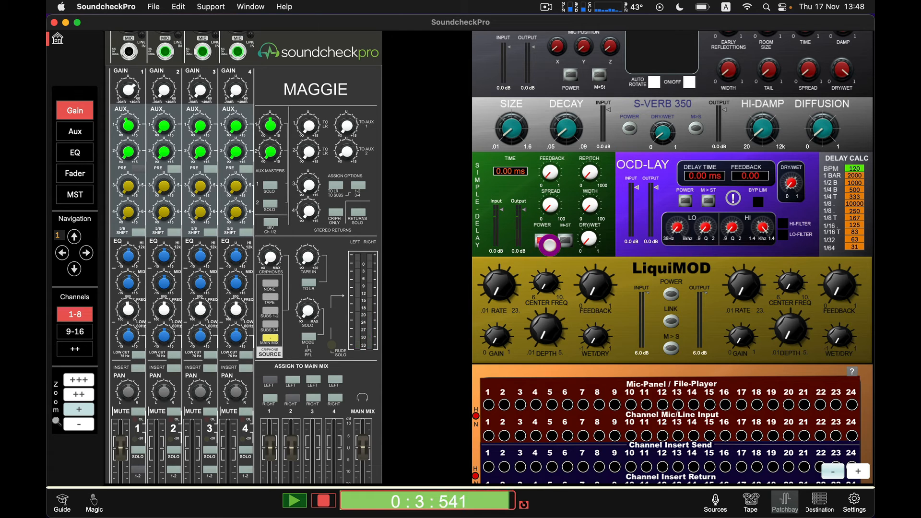
{"action": "left_click", "coordinate": [555, 245]}
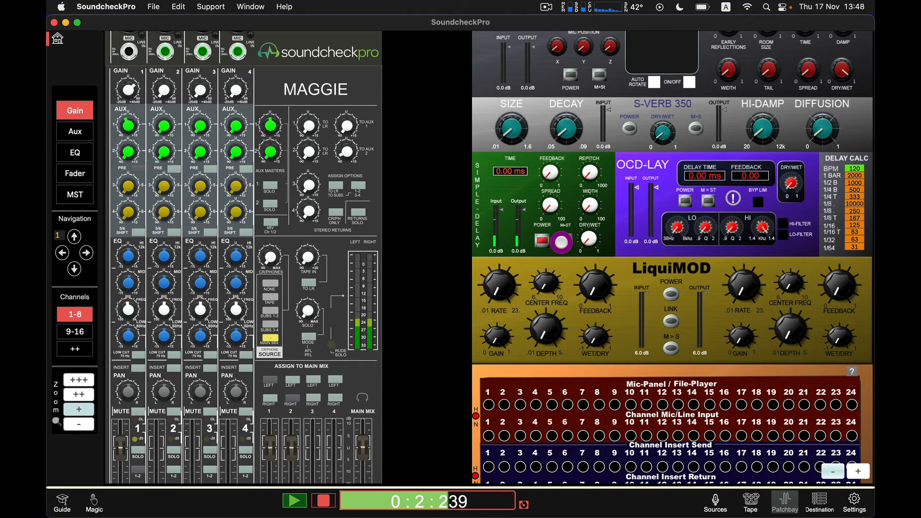
{"action": "left_click", "coordinate": [562, 243]}
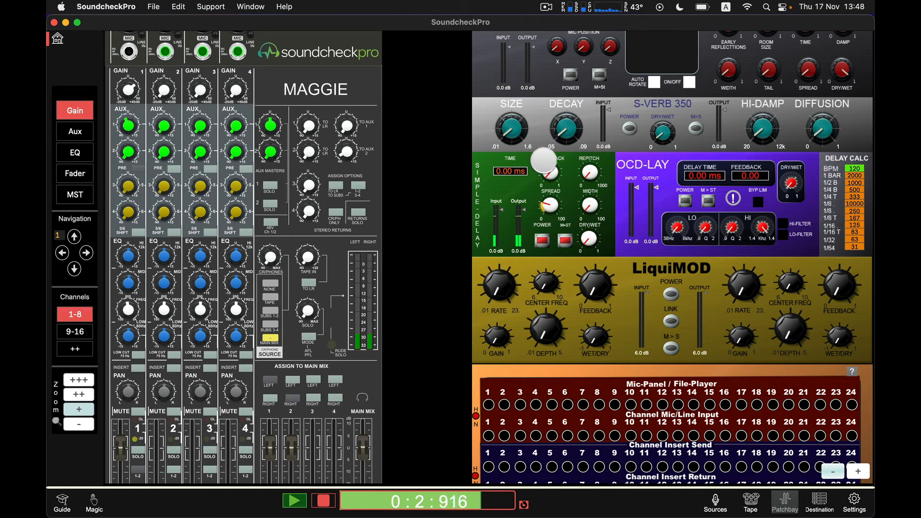
Step: Set the Simple Delay time to 70.3 ms and raise its feedback, repitch and dry/wet knobs
{"action": "left_click_drag", "start_coordinate": [548, 205], "coordinate": [492, 175]}
{"action": "left_click_drag", "start_coordinate": [548, 181], "coordinate": [548, 146]}
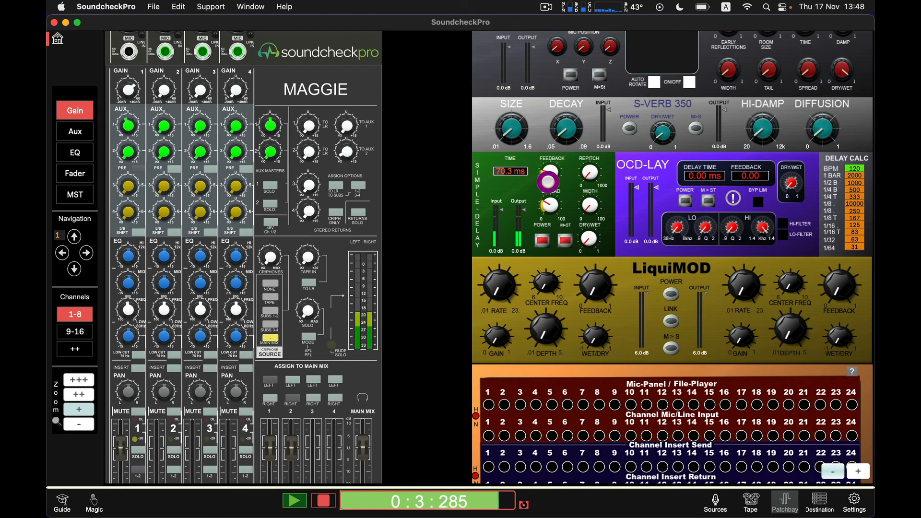
{"action": "left_click_drag", "start_coordinate": [591, 182], "coordinate": [589, 89]}
{"action": "left_click_drag", "start_coordinate": [588, 238], "coordinate": [603, 37]}
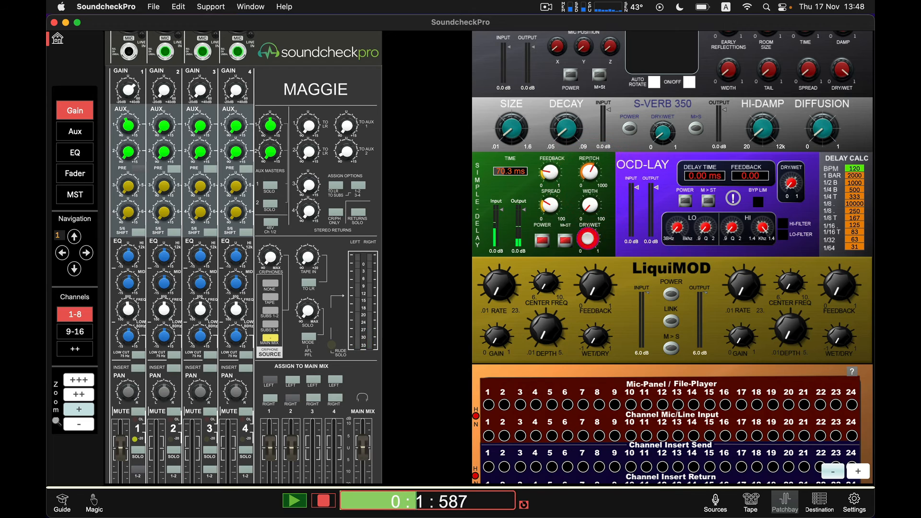
{"action": "mouse_move", "coordinate": [588, 198]}
{"action": "left_mouse_down"}
{"action": "mouse_move", "coordinate": [587, 146]}
{"action": "mouse_move", "coordinate": [588, 211]}
{"action": "mouse_move", "coordinate": [588, 194]}
{"action": "left_mouse_up"}
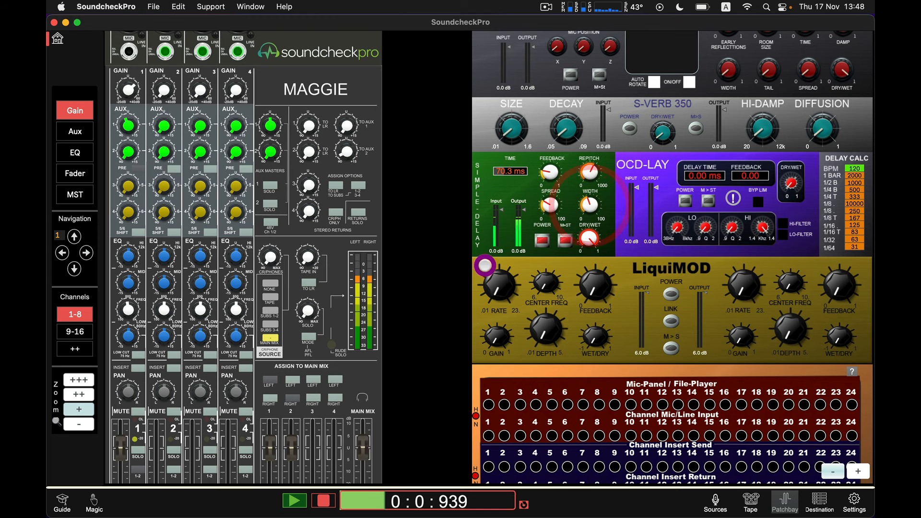
Step: Patch the S-Delay left and right outputs to the Stereo FX Returns 1 left and right inputs
{"action": "scroll", "coordinate": [501, 282], "scroll_direction": "down", "scroll_amount": 5}
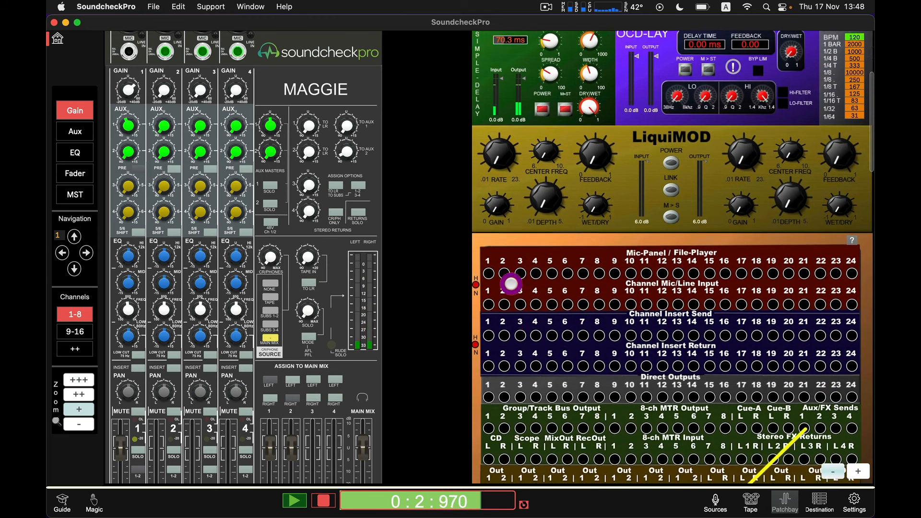
{"action": "scroll", "coordinate": [511, 284], "scroll_direction": "down", "scroll_amount": 5}
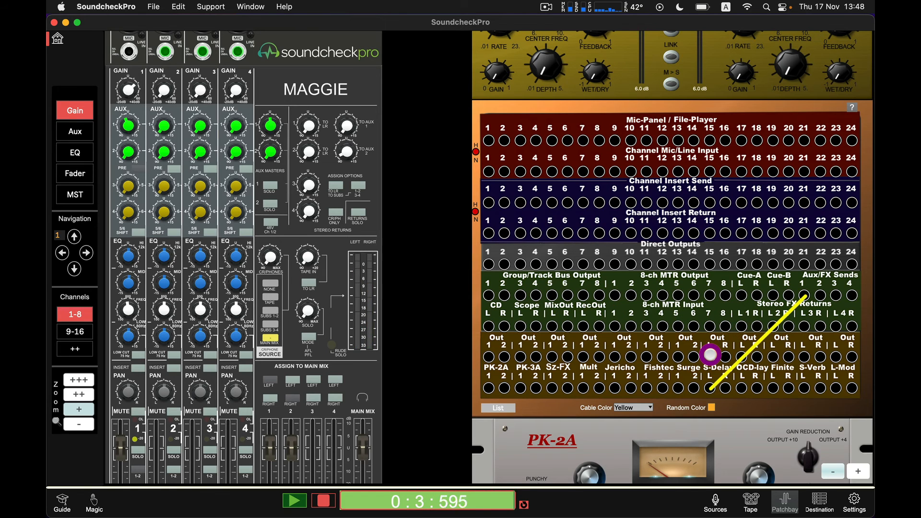
{"action": "left_click", "coordinate": [709, 355]}
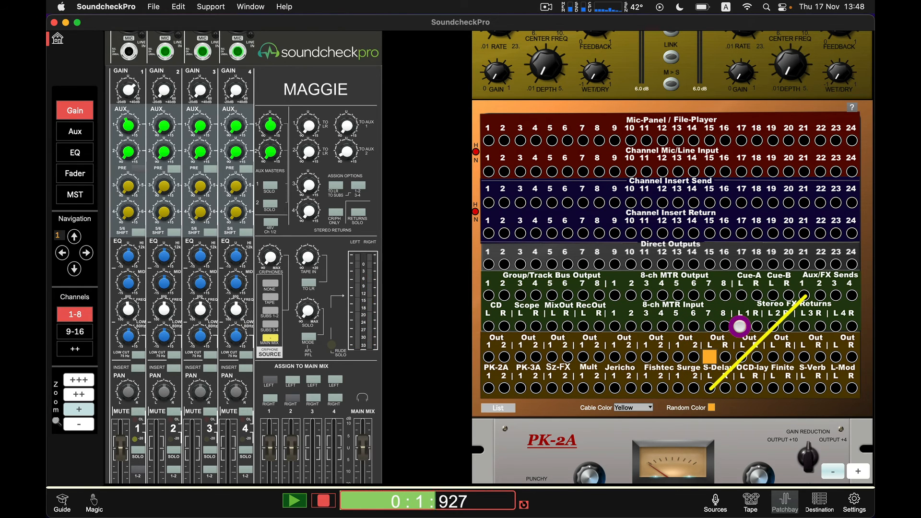
{"action": "left_click", "coordinate": [740, 326]}
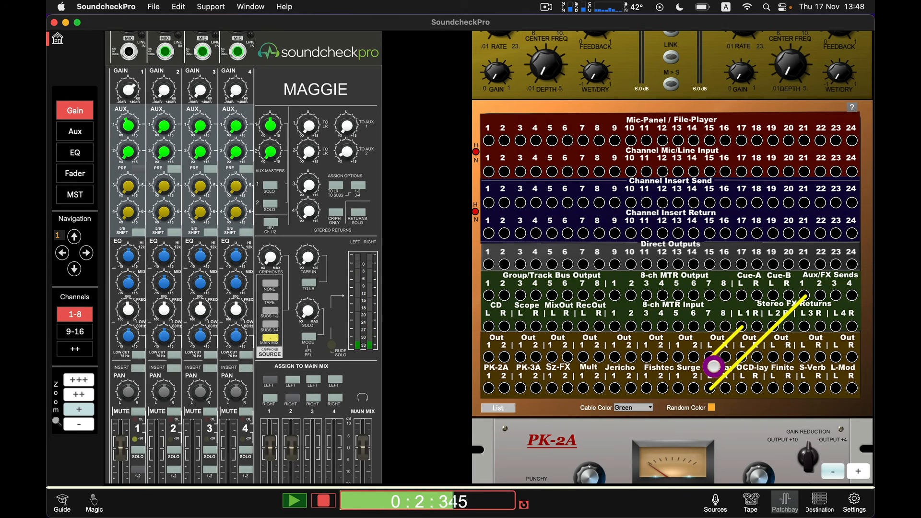
{"action": "left_click", "coordinate": [723, 359]}
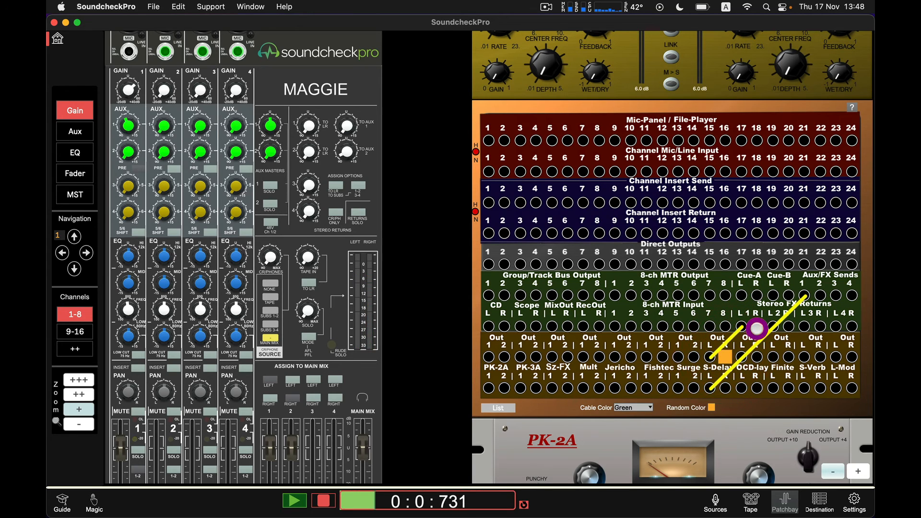
{"action": "left_click", "coordinate": [756, 327]}
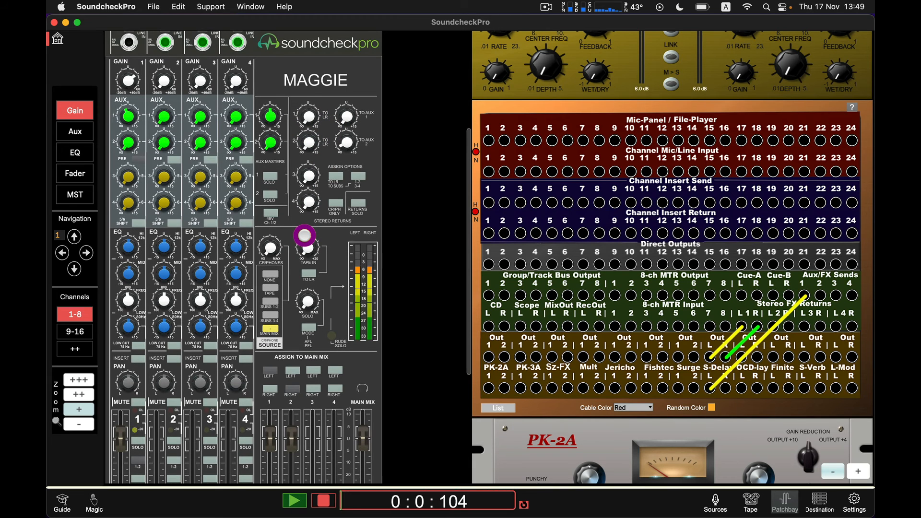
Step: Toggle subgroup 1's left main-mix assignment and channel 1's solo button
{"action": "scroll", "coordinate": [304, 235], "scroll_direction": "down", "scroll_amount": 3}
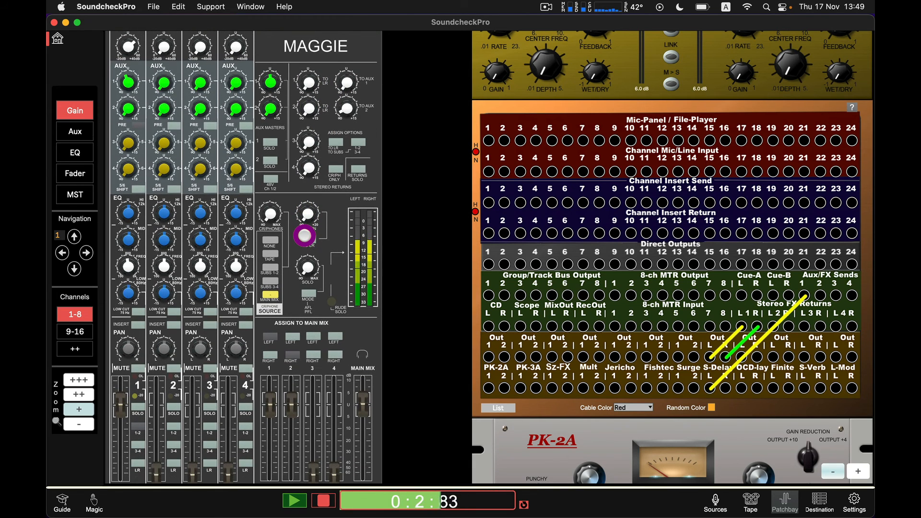
{"action": "scroll", "coordinate": [304, 234], "scroll_direction": "down", "scroll_amount": 1}
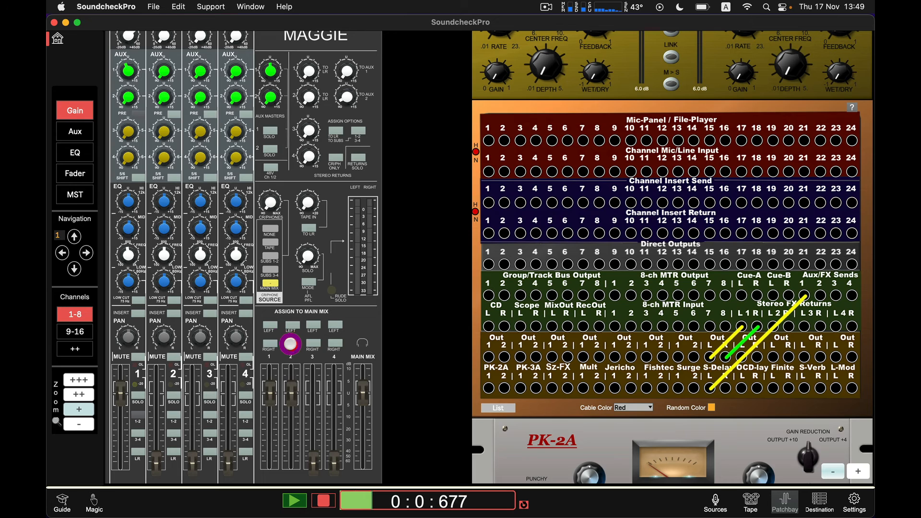
{"action": "left_click", "coordinate": [269, 325]}
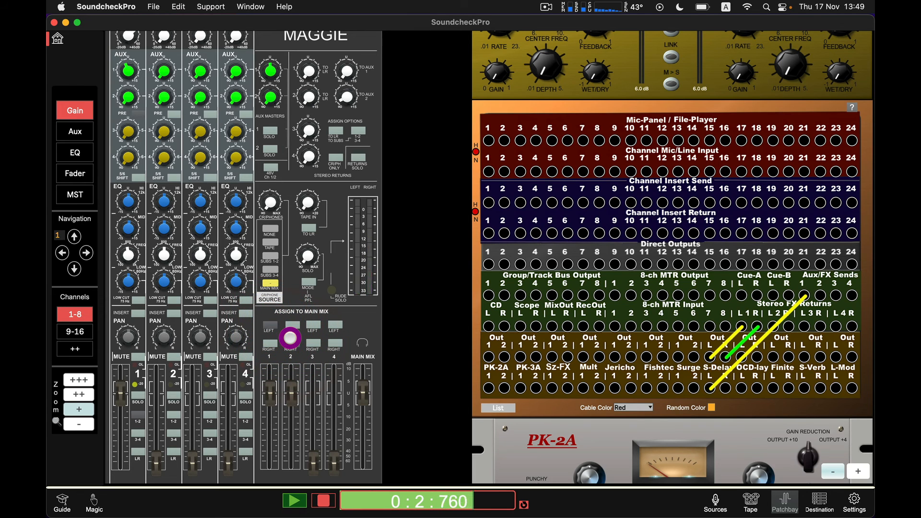
{"action": "left_click", "coordinate": [270, 325]}
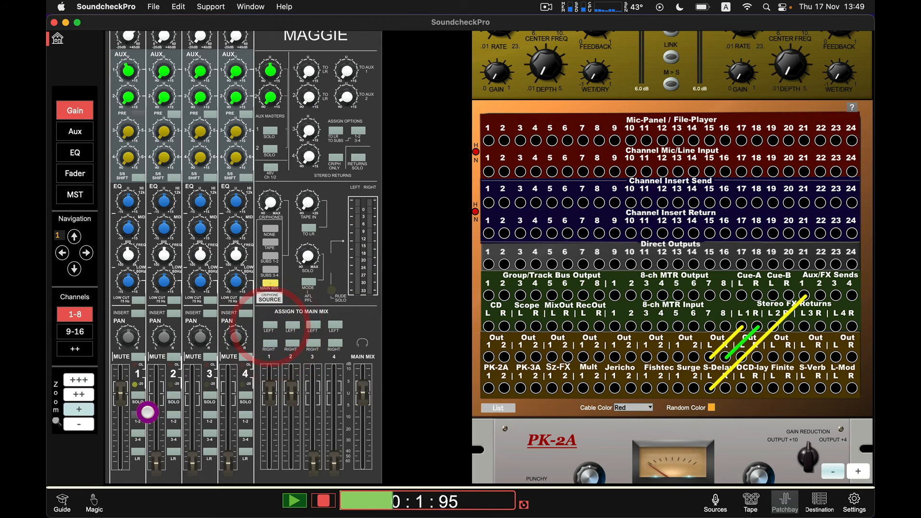
{"action": "left_click", "coordinate": [138, 414]}
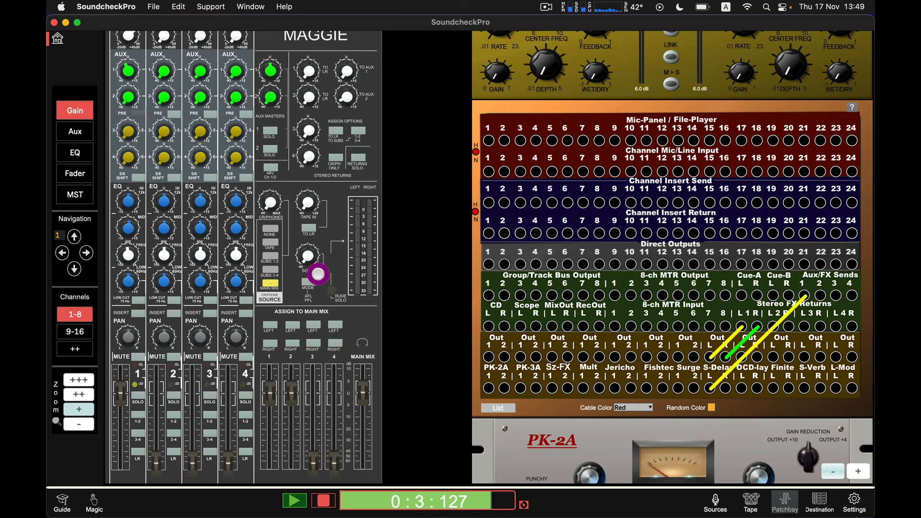
Step: Adjust the control room/phones level knob
{"action": "scroll", "coordinate": [334, 236], "scroll_direction": "up", "scroll_amount": 2}
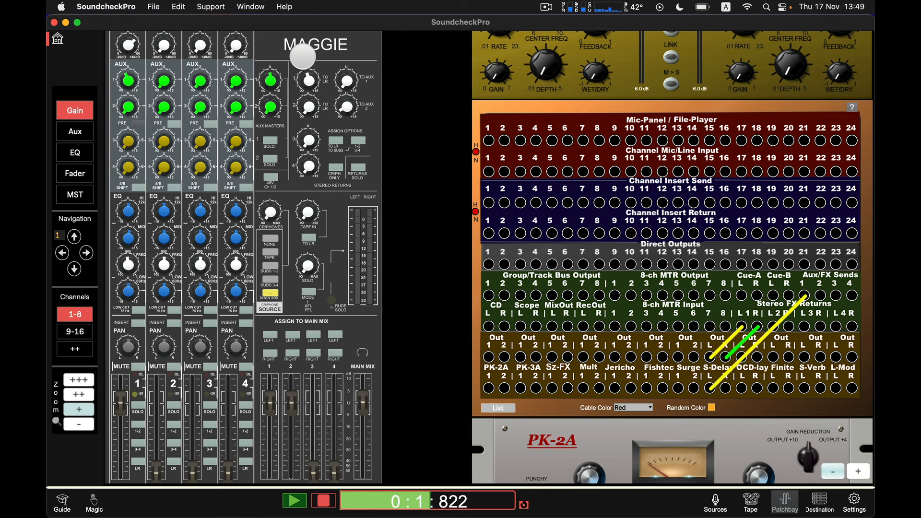
{"action": "mouse_move", "coordinate": [289, 21]}
{"action": "left_mouse_down"}
{"action": "mouse_move", "coordinate": [299, 44]}
{"action": "mouse_move", "coordinate": [296, 23]}
{"action": "left_mouse_up"}
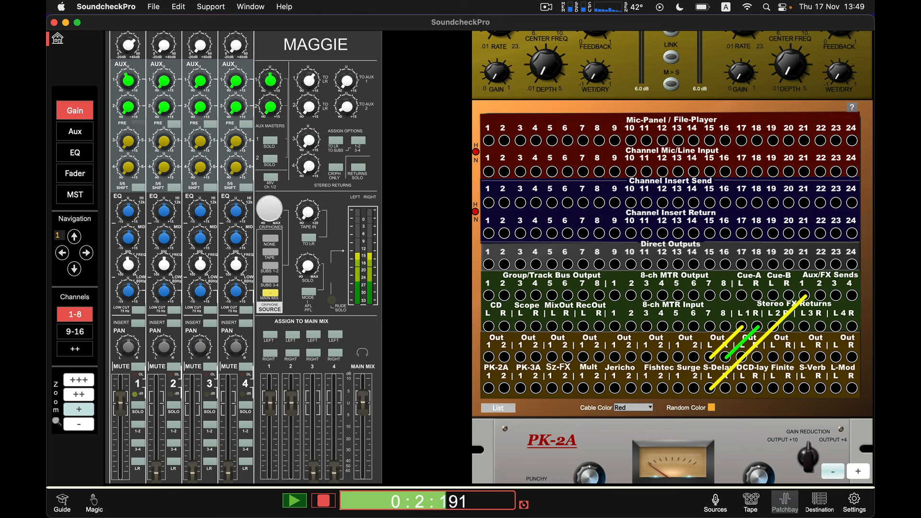
{"action": "left_click", "coordinate": [270, 212]}
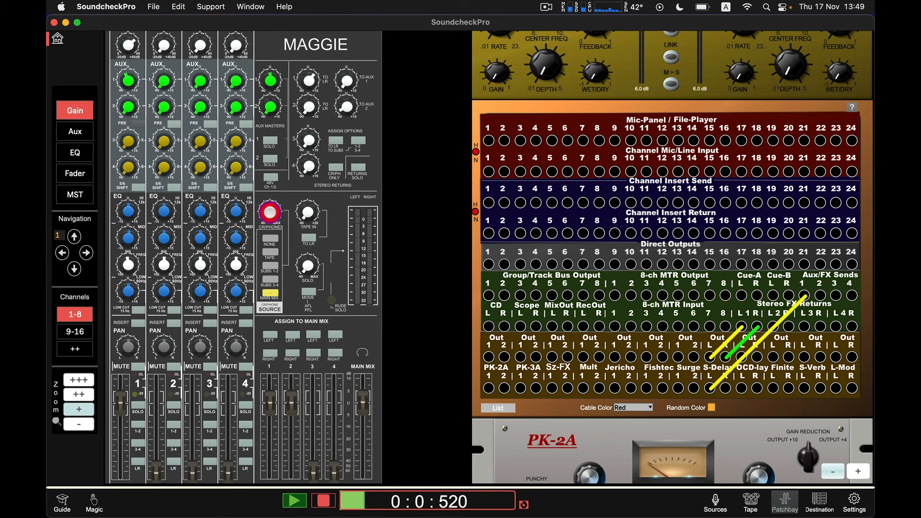
{"action": "left_click", "coordinate": [270, 214]}
Step: Move the S-Delay output cables to Stereo FX Returns 3 left and right
{"action": "scroll", "coordinate": [515, 204], "scroll_direction": "up", "scroll_amount": 5}
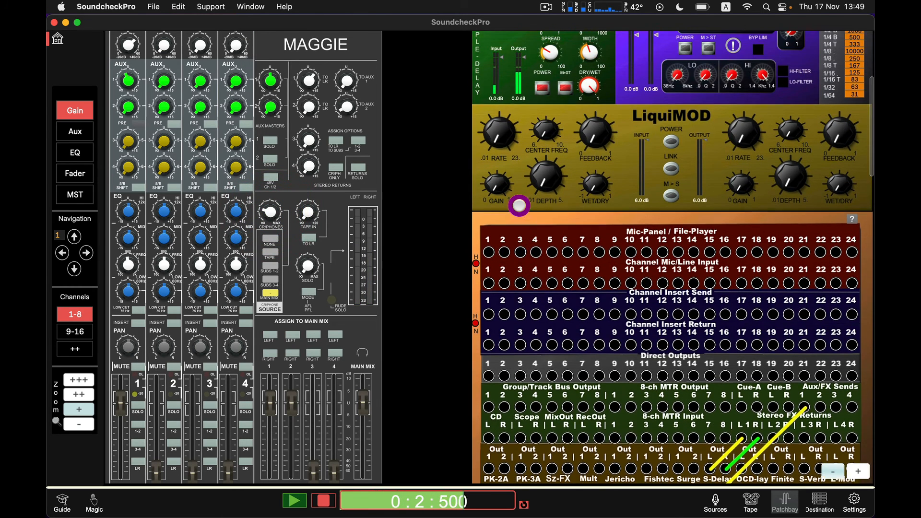
{"action": "scroll", "coordinate": [403, 267], "scroll_direction": "down", "scroll_amount": 1}
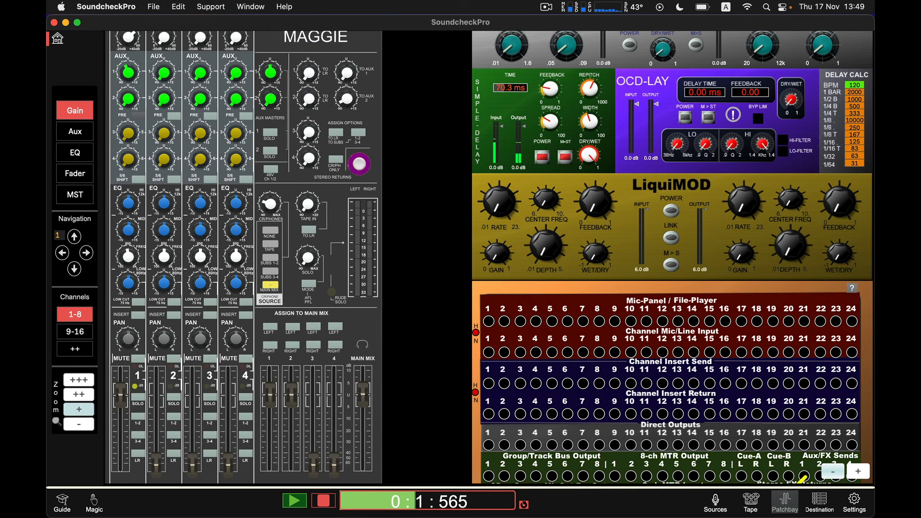
{"action": "scroll", "coordinate": [640, 361], "scroll_direction": "down", "scroll_amount": 3}
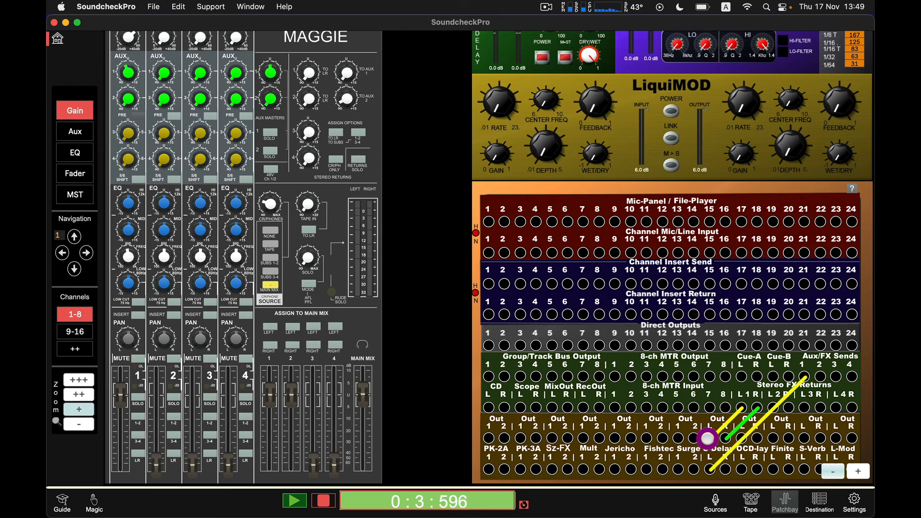
{"action": "left_click", "coordinate": [707, 437]}
{"action": "left_click", "coordinate": [804, 409]}
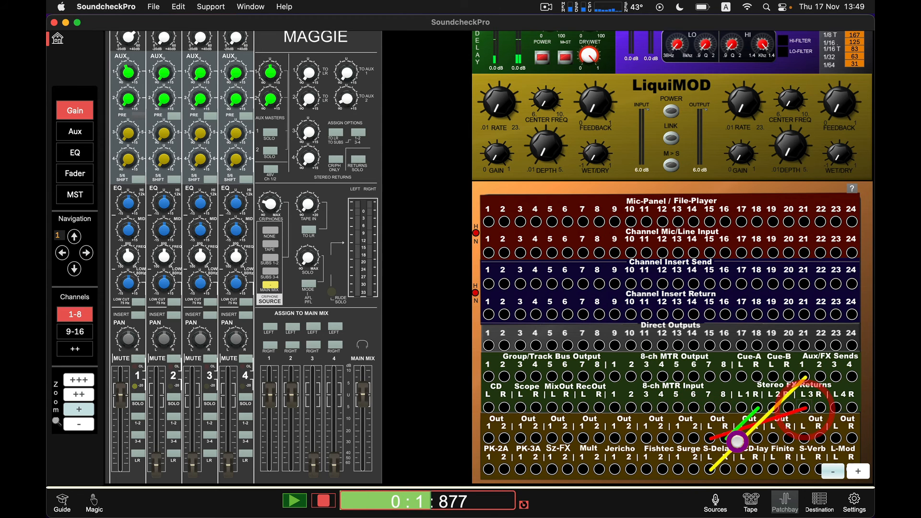
{"action": "left_click", "coordinate": [820, 407]}
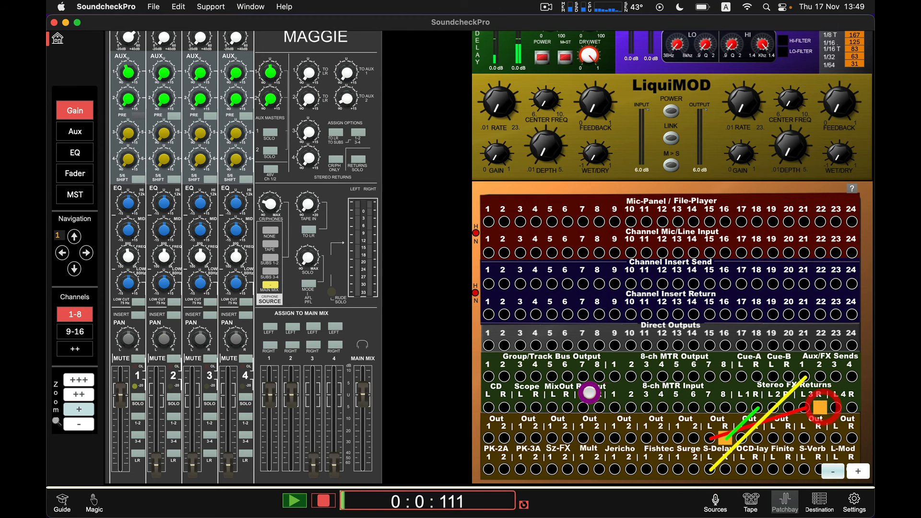
Step: Raise a stereo return level knob and assign subgroup 1 to the main mix left
{"action": "scroll", "coordinate": [357, 265], "scroll_direction": "up", "scroll_amount": 2}
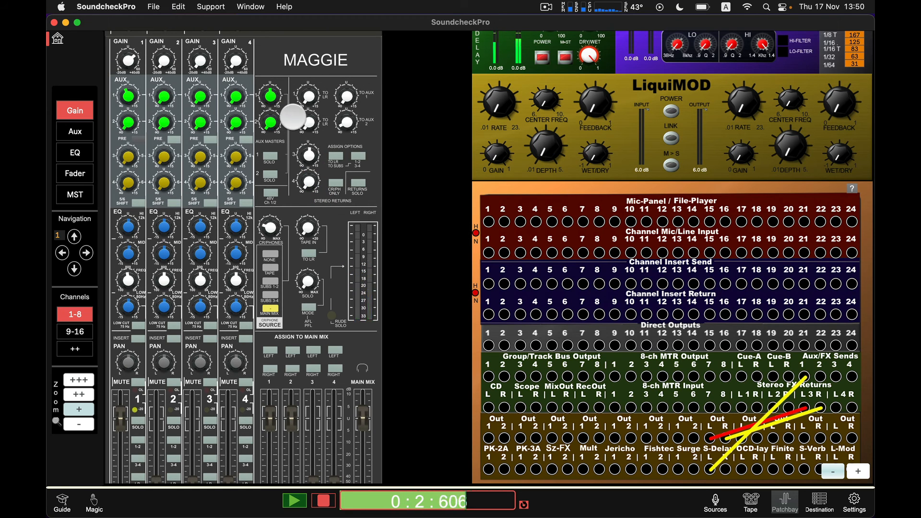
{"action": "left_click_drag", "start_coordinate": [309, 157], "coordinate": [294, 120]}
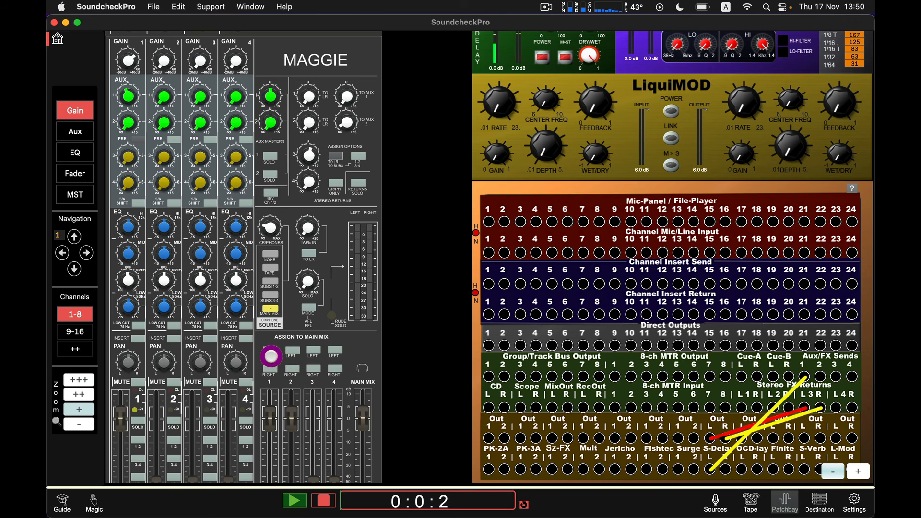
{"action": "left_click", "coordinate": [271, 352]}
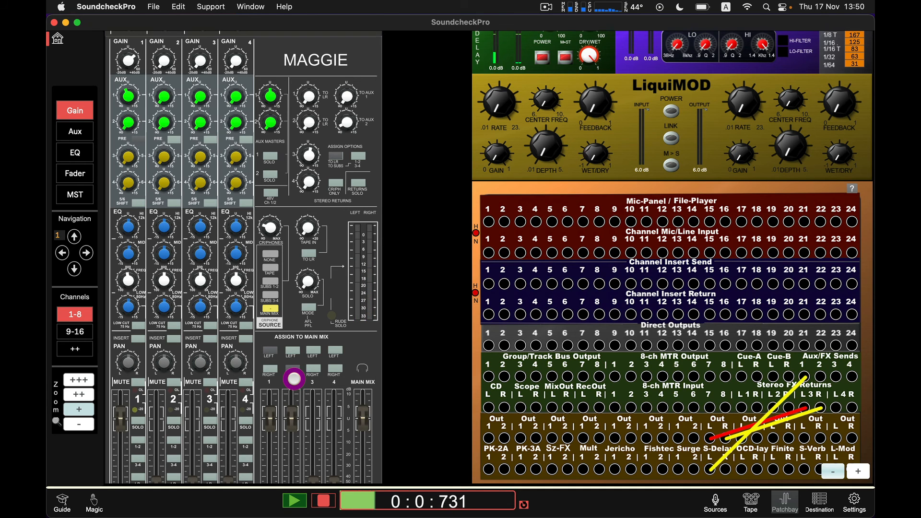
{"action": "scroll", "coordinate": [294, 370], "scroll_direction": "down", "scroll_amount": 3}
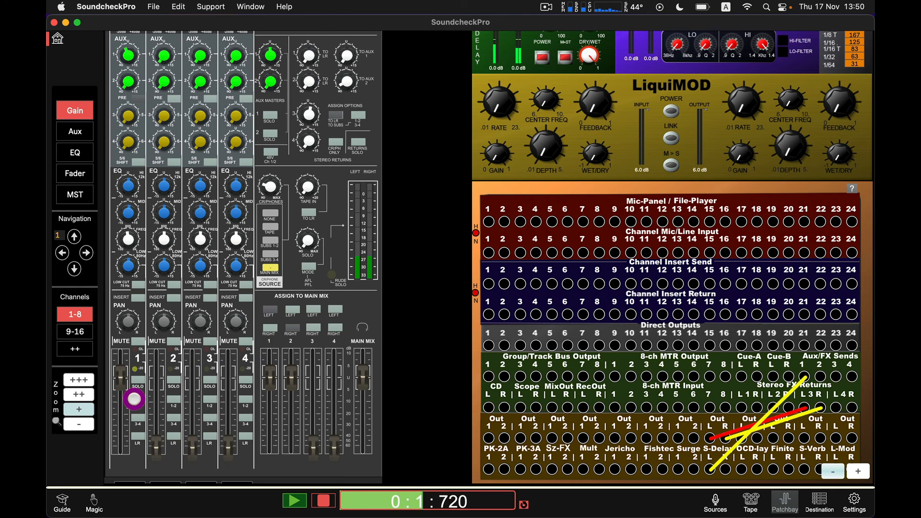
Step: Patch the S-Delay's left and right outputs into Channel Mic/Line Inputs 3 and 4
{"action": "left_click", "coordinate": [135, 399]}
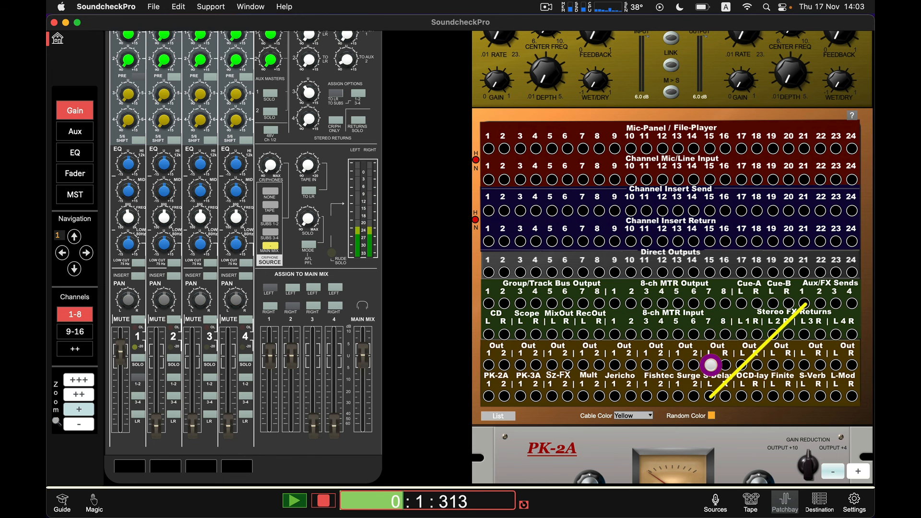
{"action": "left_click_drag", "start_coordinate": [710, 365], "coordinate": [527, 177]}
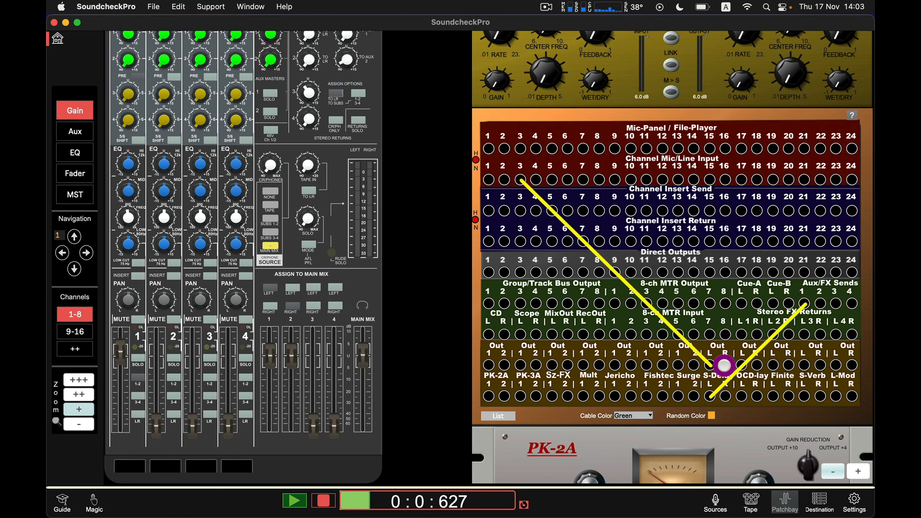
{"action": "left_click_drag", "start_coordinate": [719, 363], "coordinate": [536, 179]}
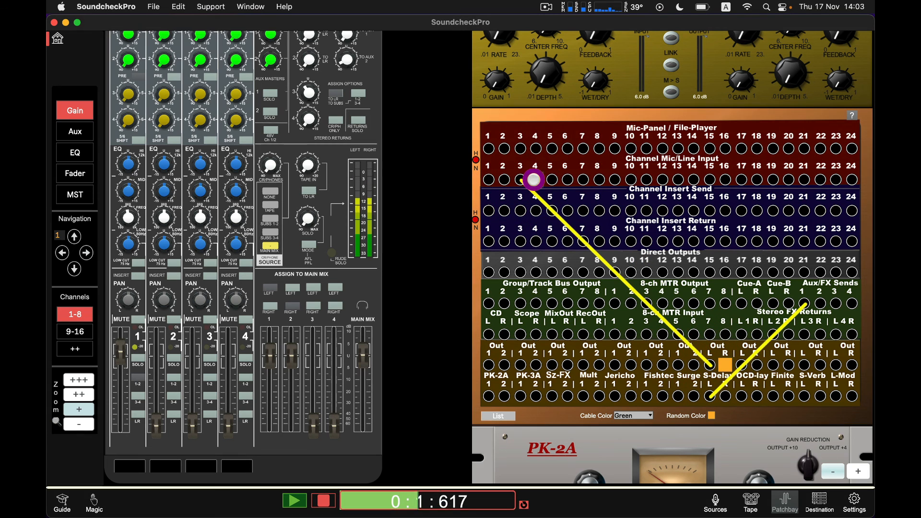
Step: Raise channel 3's gain knob and adjust the faders of channels 3 and 4
{"action": "scroll", "coordinate": [235, 197], "scroll_direction": "up", "scroll_amount": 3}
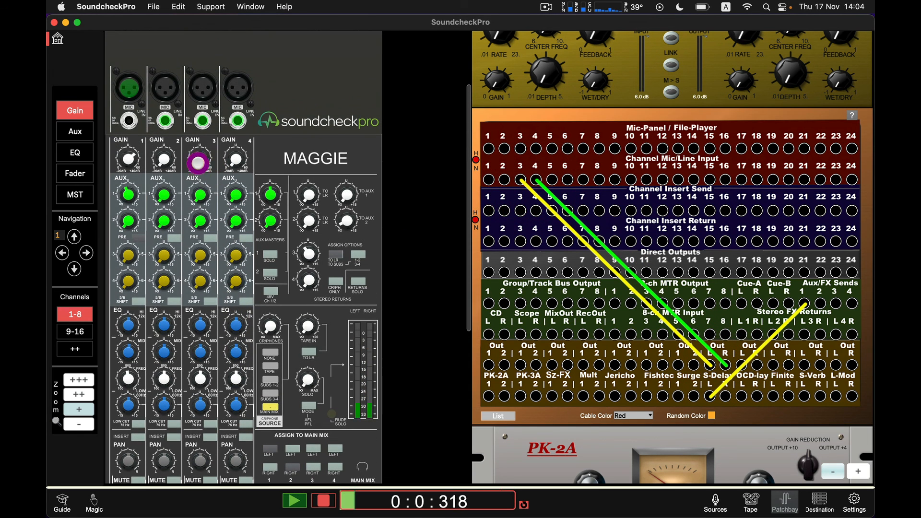
{"action": "left_click_drag", "start_coordinate": [197, 160], "coordinate": [234, 161]}
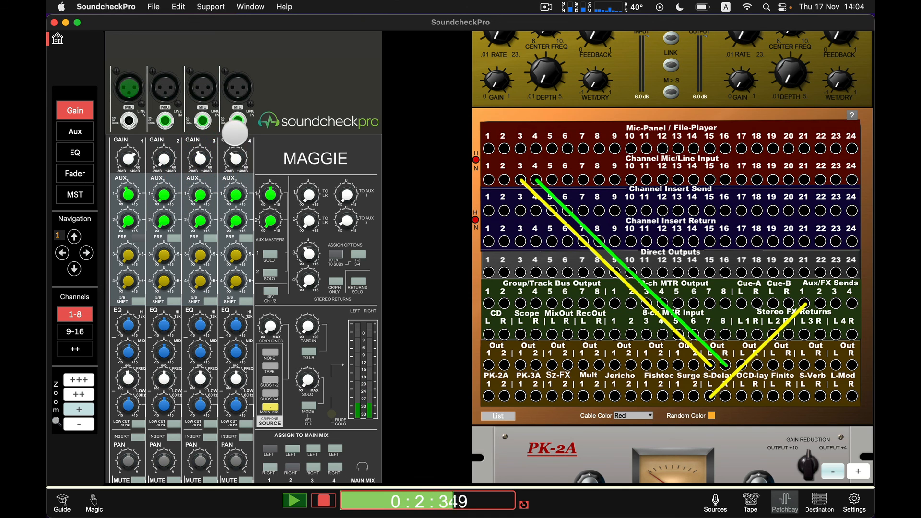
{"action": "scroll", "coordinate": [232, 158], "scroll_direction": "down", "scroll_amount": 5}
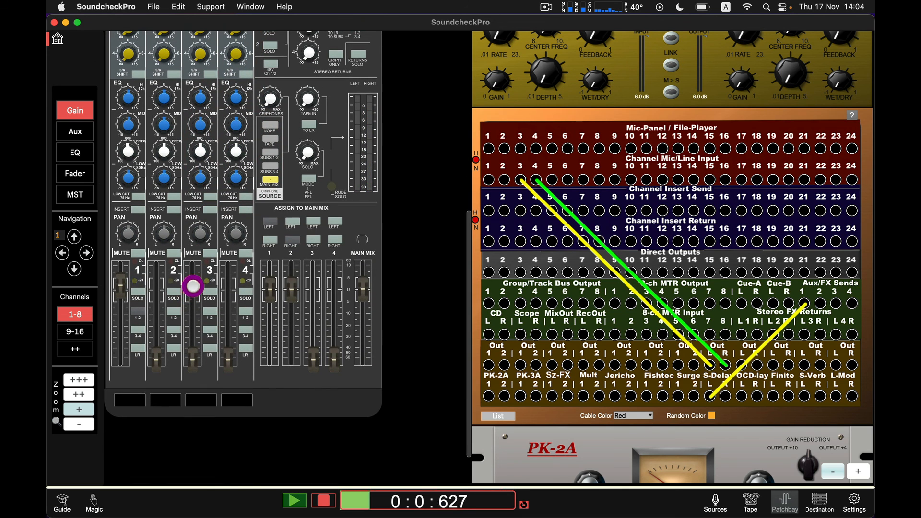
{"action": "left_click", "coordinate": [193, 287]}
{"action": "left_click", "coordinate": [226, 287]}
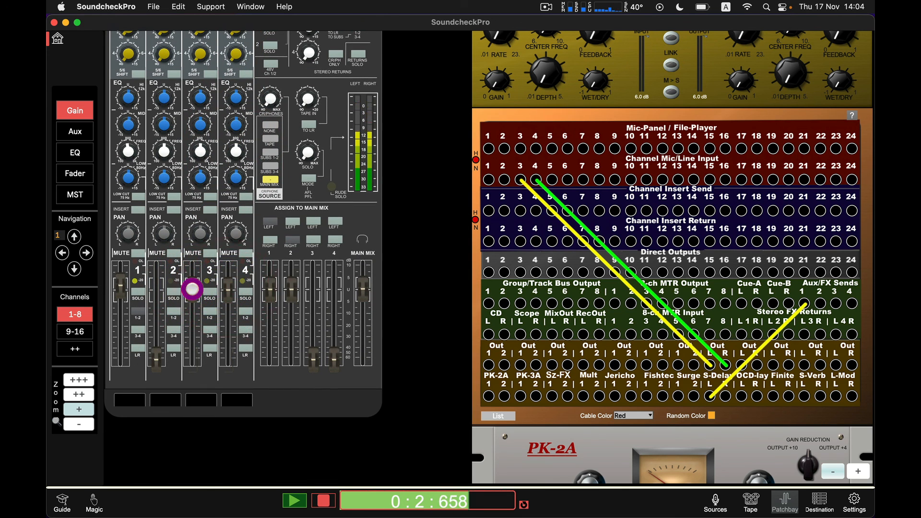
{"action": "left_click", "coordinate": [192, 289]}
Step: Toggle subgroup 1's left main-mix assignment and channel 4's LR assignment
{"action": "left_click", "coordinate": [270, 224]}
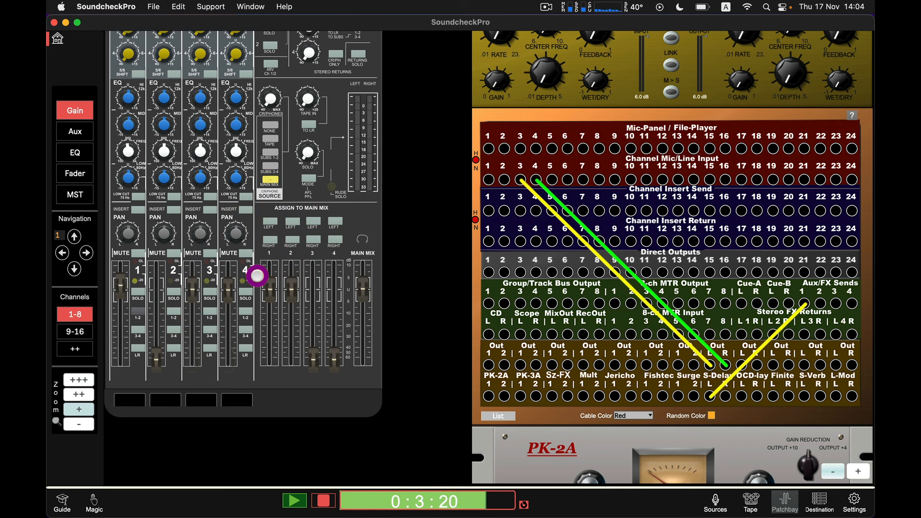
{"action": "scroll", "coordinate": [258, 275], "scroll_direction": "up", "scroll_amount": 3}
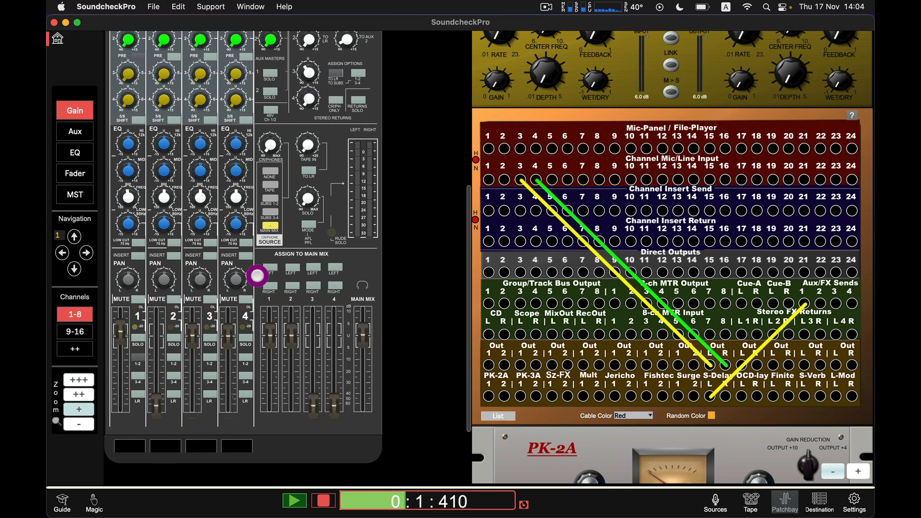
{"action": "scroll", "coordinate": [257, 275], "scroll_direction": "up", "scroll_amount": 5}
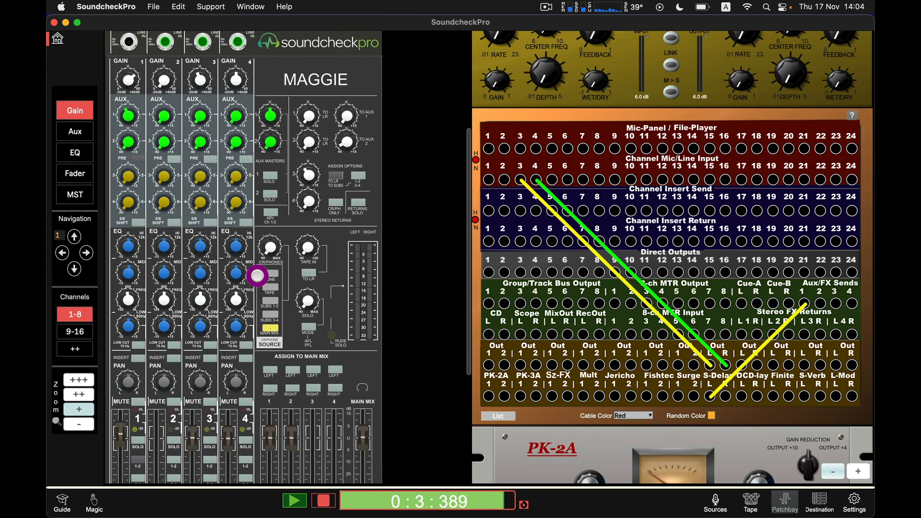
{"action": "scroll", "coordinate": [257, 275], "scroll_direction": "down", "scroll_amount": 4}
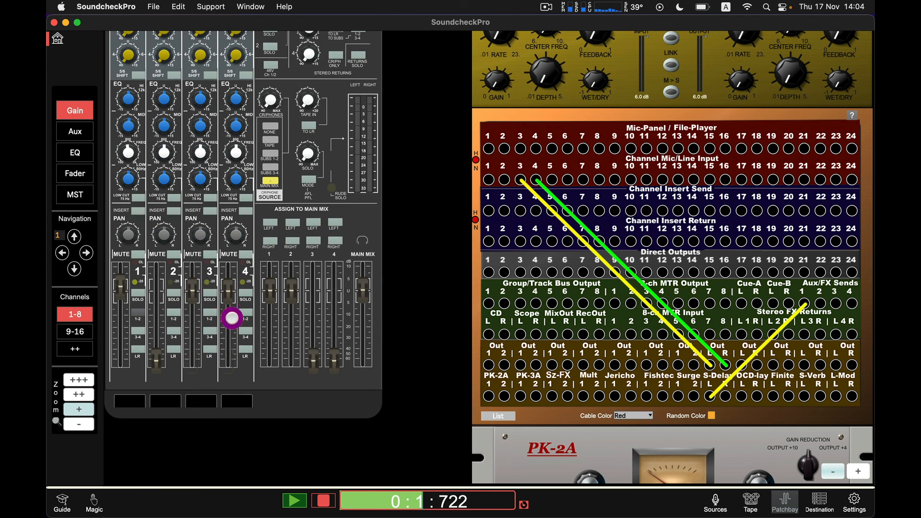
{"action": "left_click", "coordinate": [242, 350]}
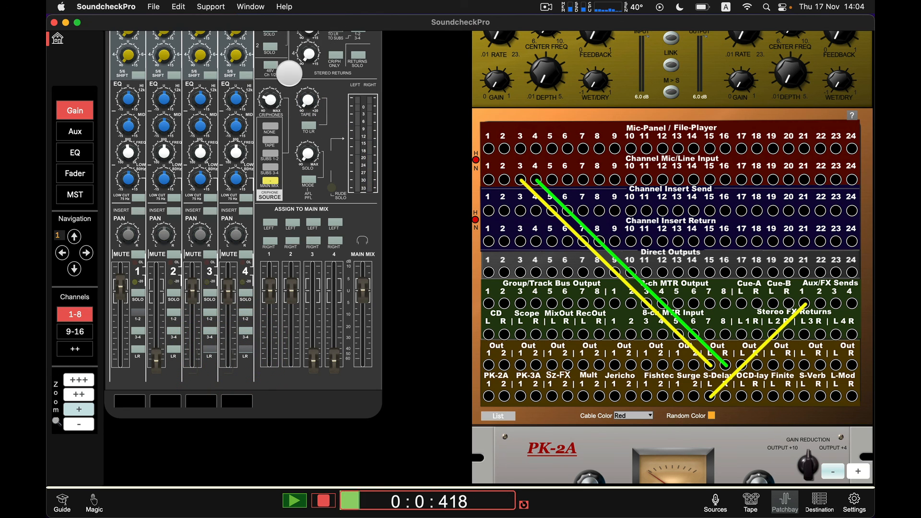
Step: Switch channel 1's routing by toggling its LR and 1-2 assignment buttons
{"action": "left_click", "coordinate": [269, 99]}
{"action": "left_click", "coordinate": [135, 348]}
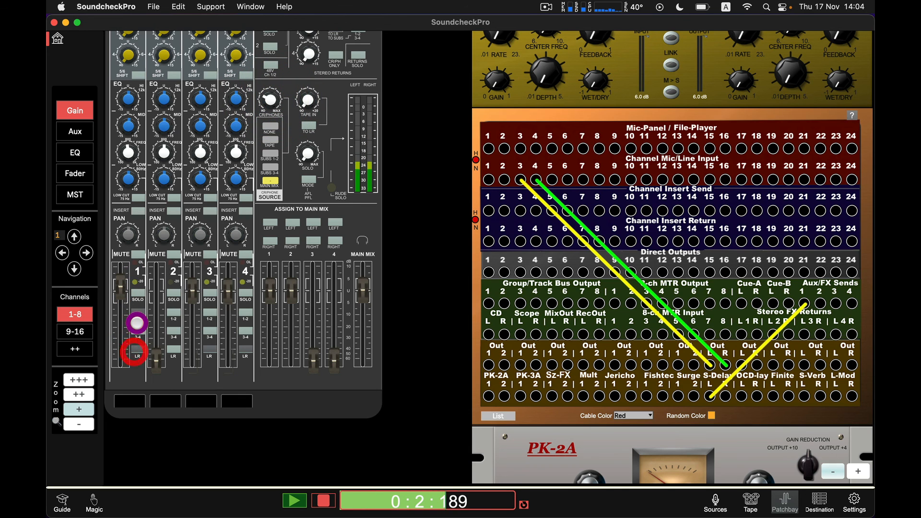
{"action": "left_click", "coordinate": [136, 312]}
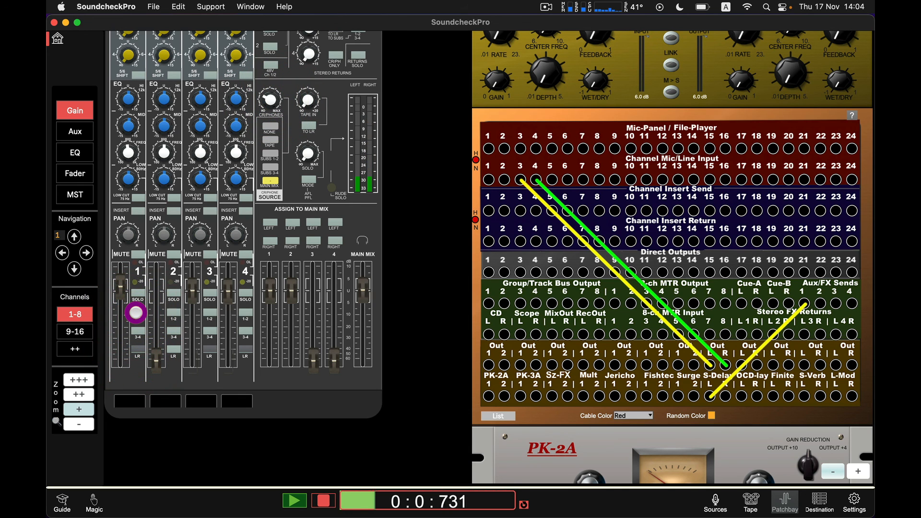
{"action": "left_click", "coordinate": [543, 10]}
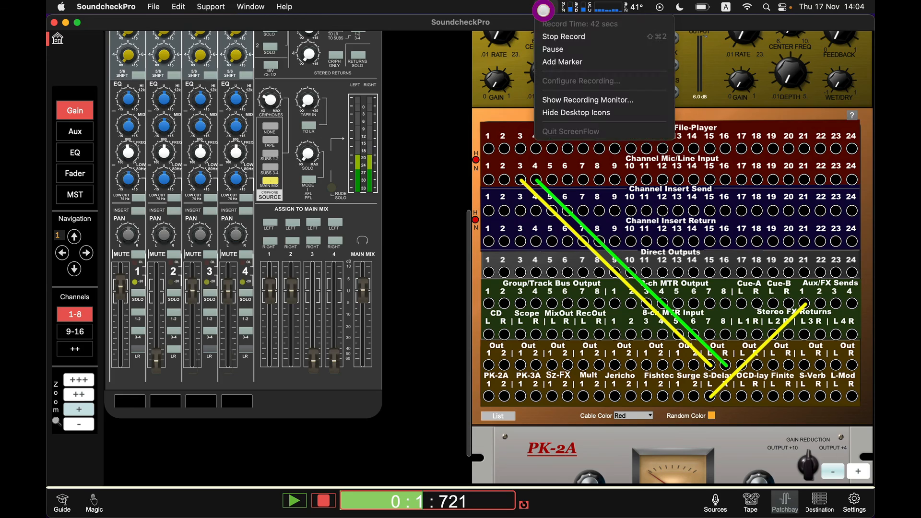
{"action": "left_click", "coordinate": [563, 36]}
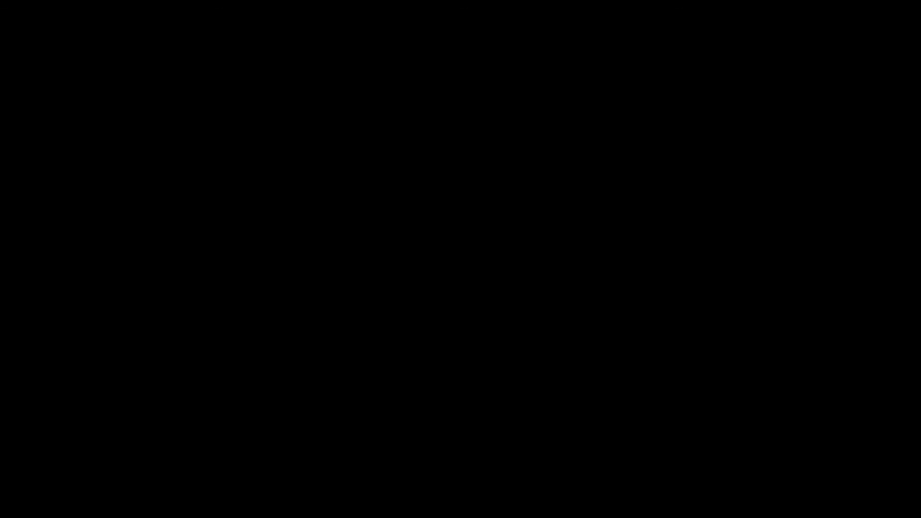